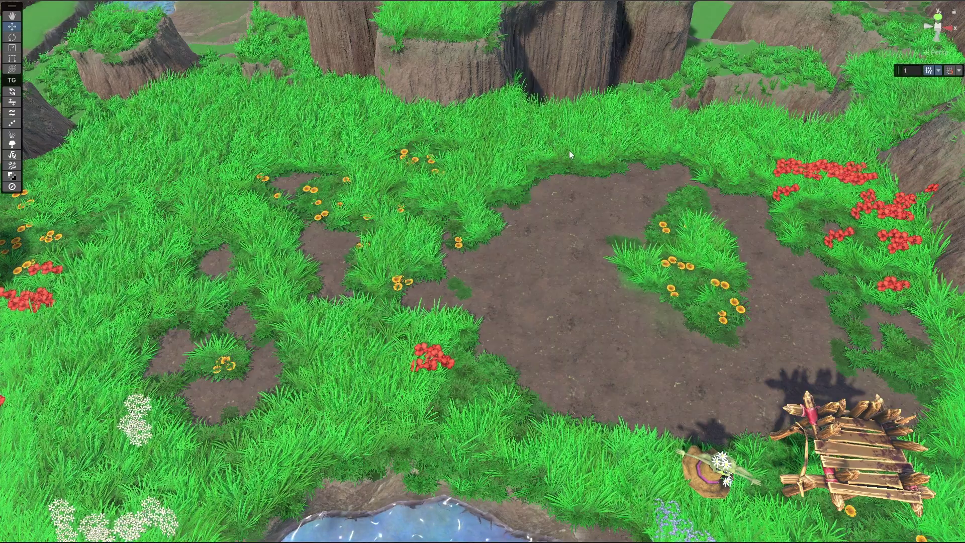
Examine the meadow, dirt clearing and surrounding cliffs of the terrain from several viewpoints.
middle_drag(539, 151, 590, 177)
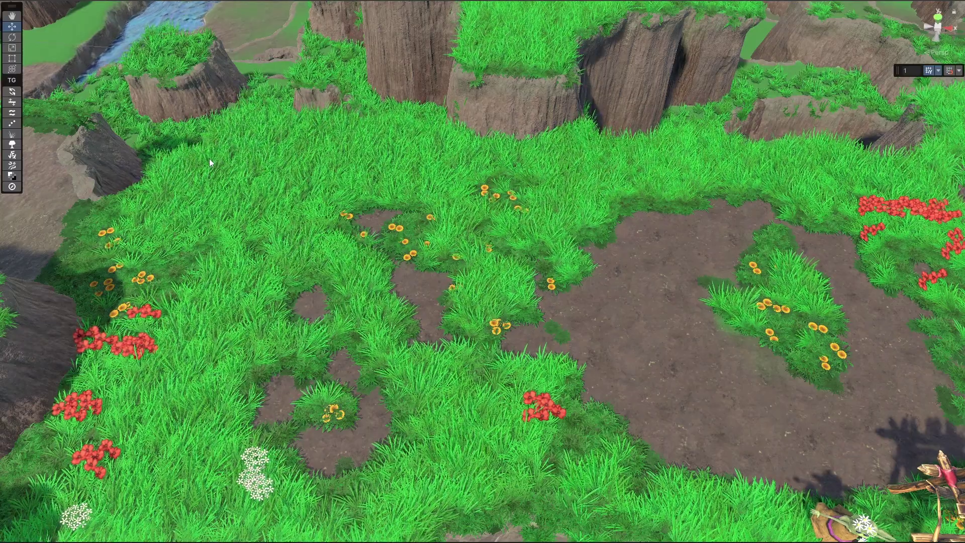
middle_drag(738, 207, 484, 196)
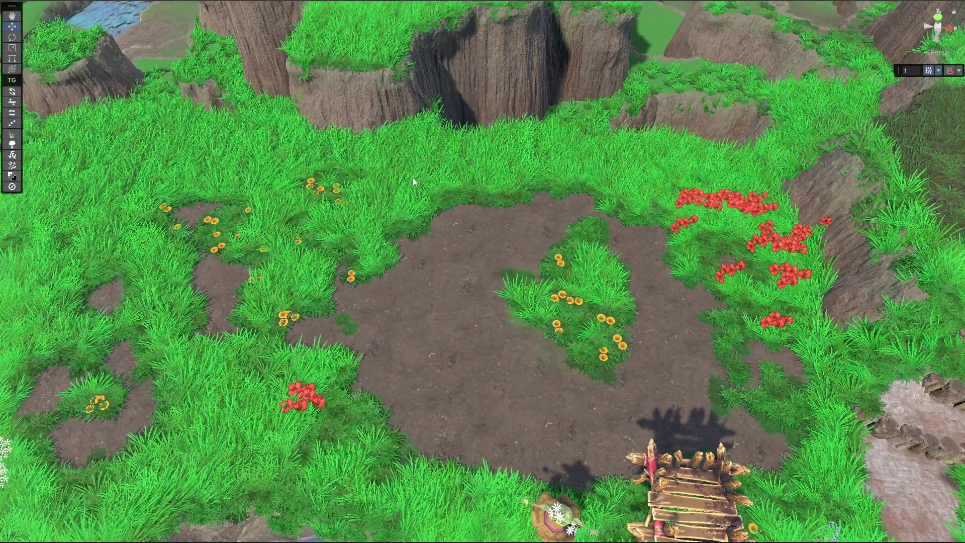
middle_drag(347, 167, 580, 161)
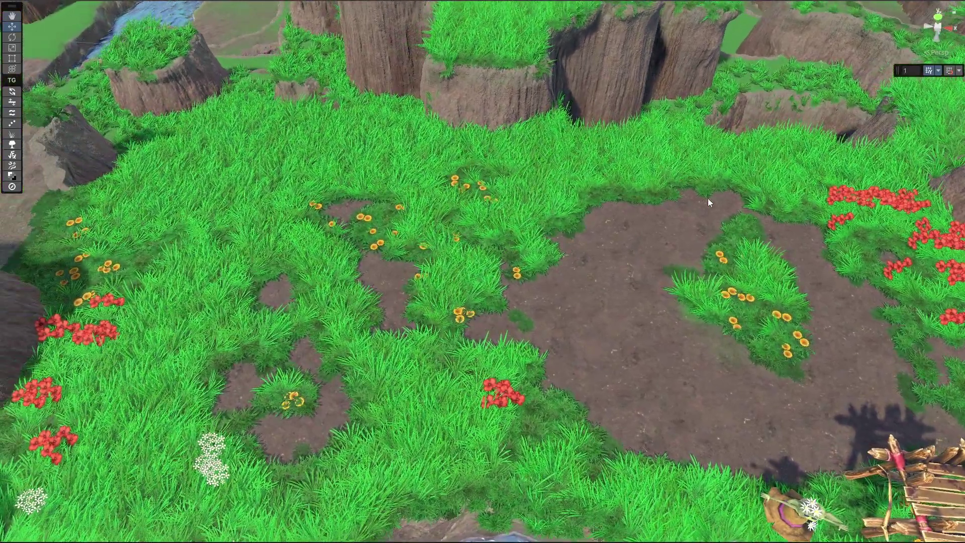
middle_drag(708, 202, 435, 198)
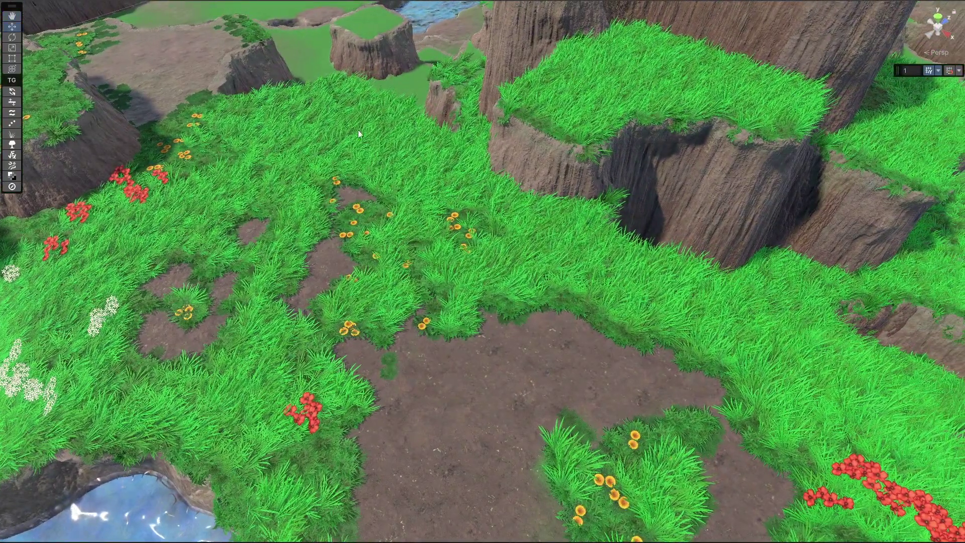
alt+drag(365, 137, 448, 160)
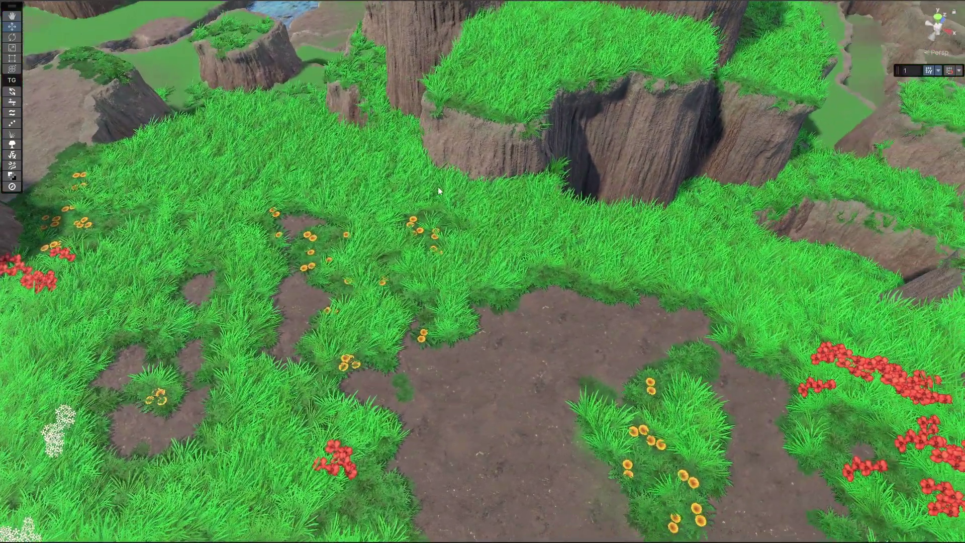
middle_drag(375, 189, 478, 150)
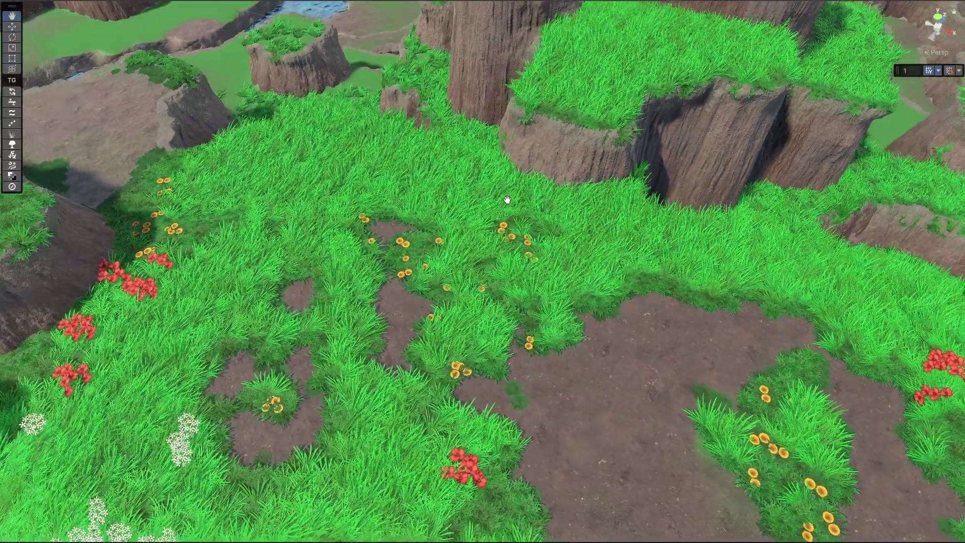
alt+drag(478, 152, 519, 176)
middle_drag(495, 130, 503, 298)
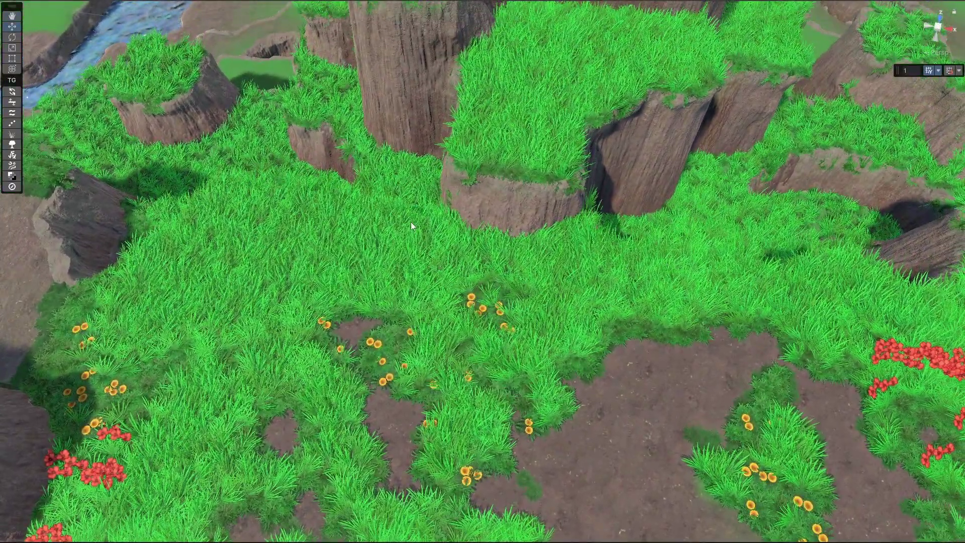
alt+drag(760, 276, 650, 206)
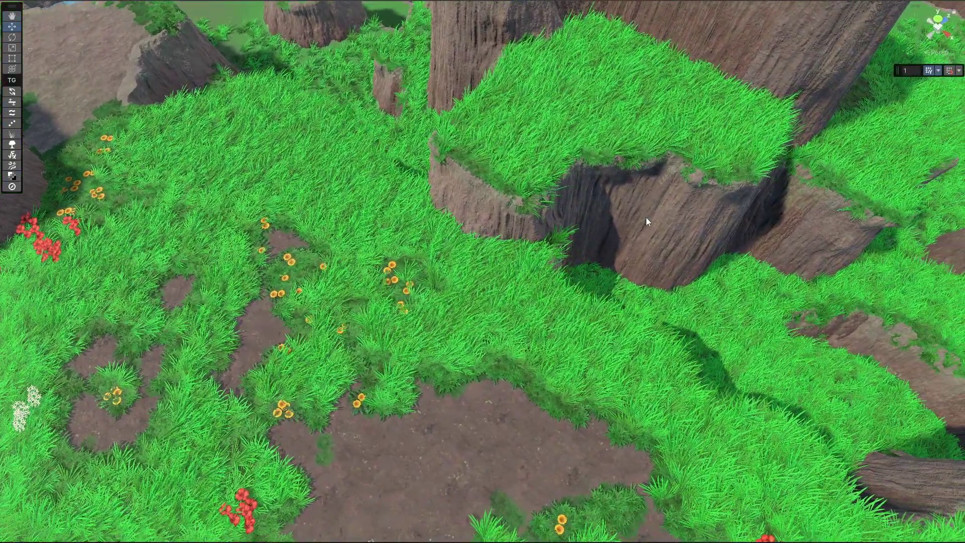
middle_drag(390, 210, 581, 179)
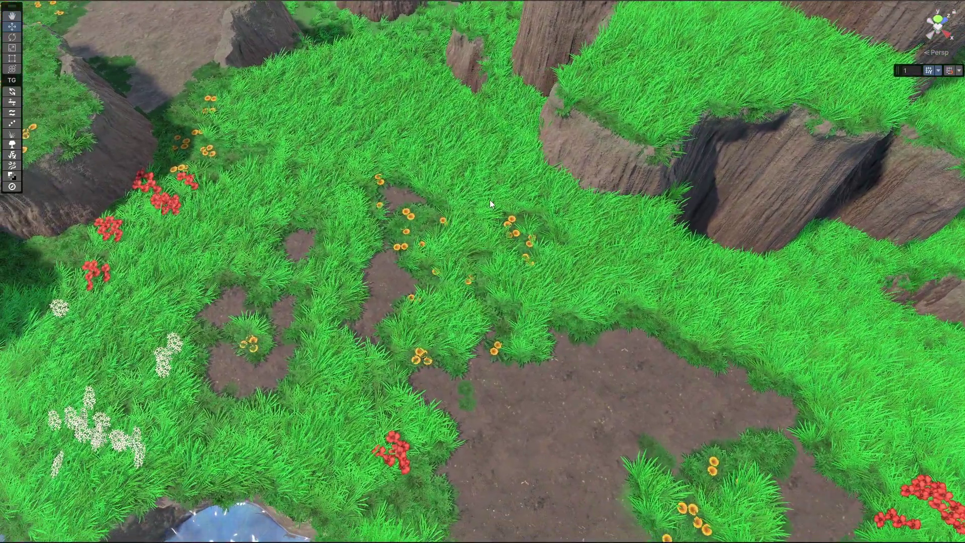
middle_drag(565, 216, 532, 198)
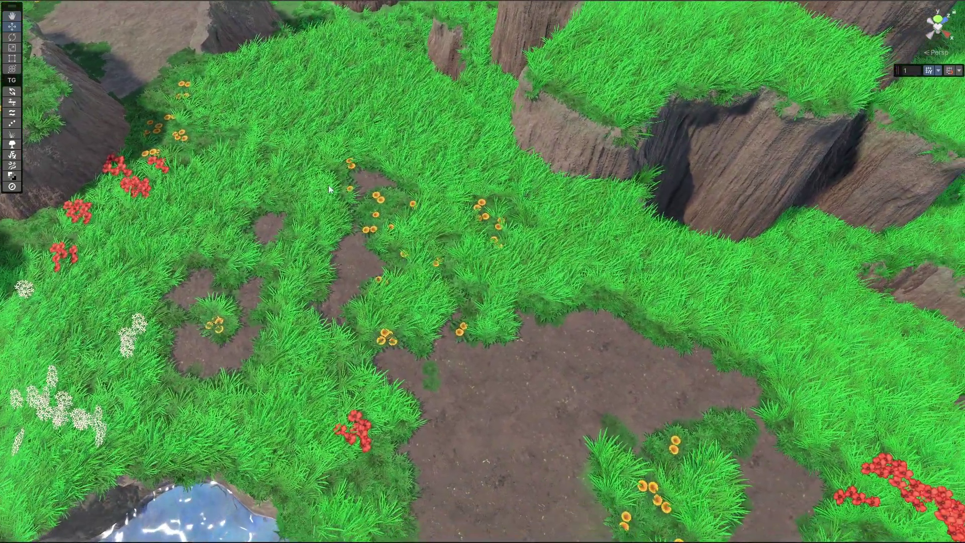
Raise the terrain elevation across the flowered grass and into the dirt clearing to form a raised plateau in front of the cliff.
key(shift+q)
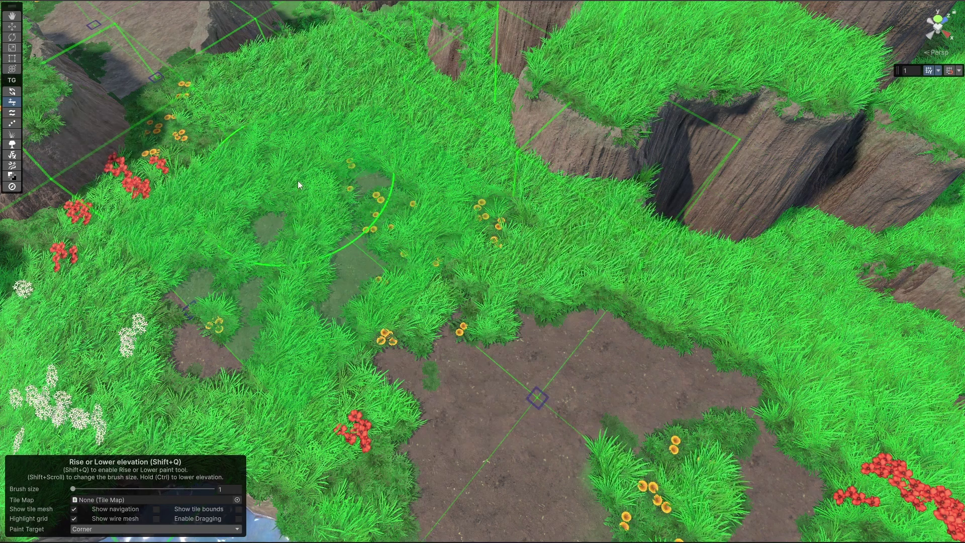
click(316, 171)
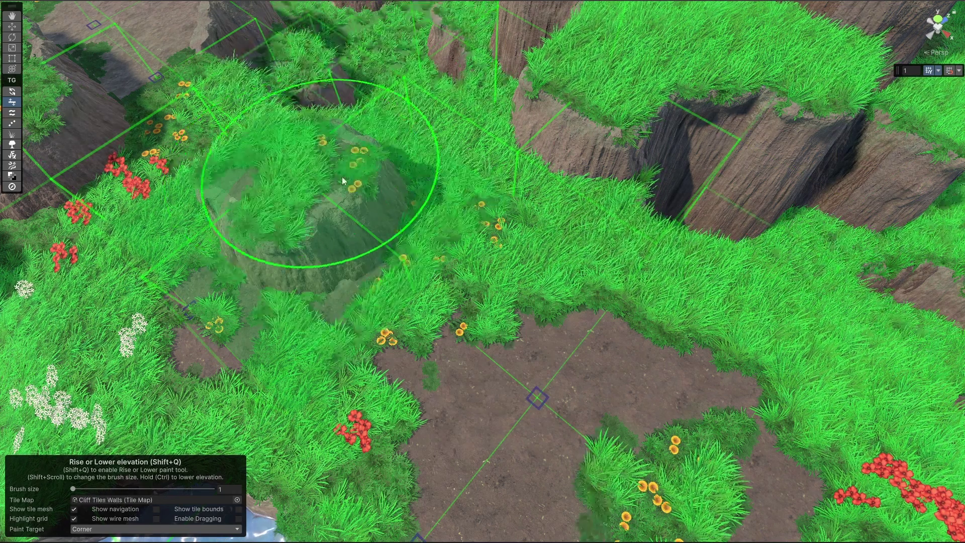
click(475, 208)
click(471, 313)
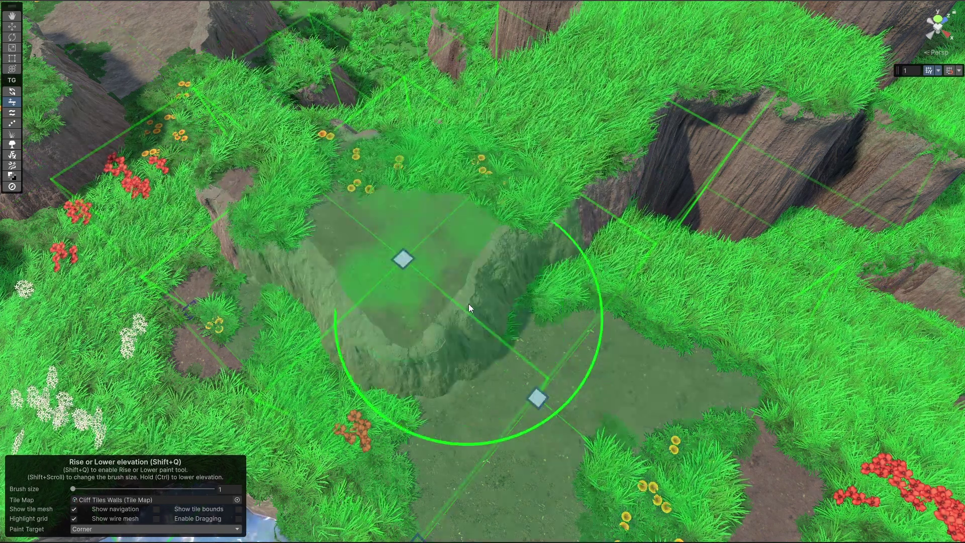
mouse_move(469, 305)
alt+mouse_down()
mouse_move(477, 291)
mouse_move(555, 286)
alt+mouse_up()
alt+middle_drag(555, 287, 530, 195)
alt+right_drag(530, 195, 514, 193)
alt+drag(513, 193, 536, 202)
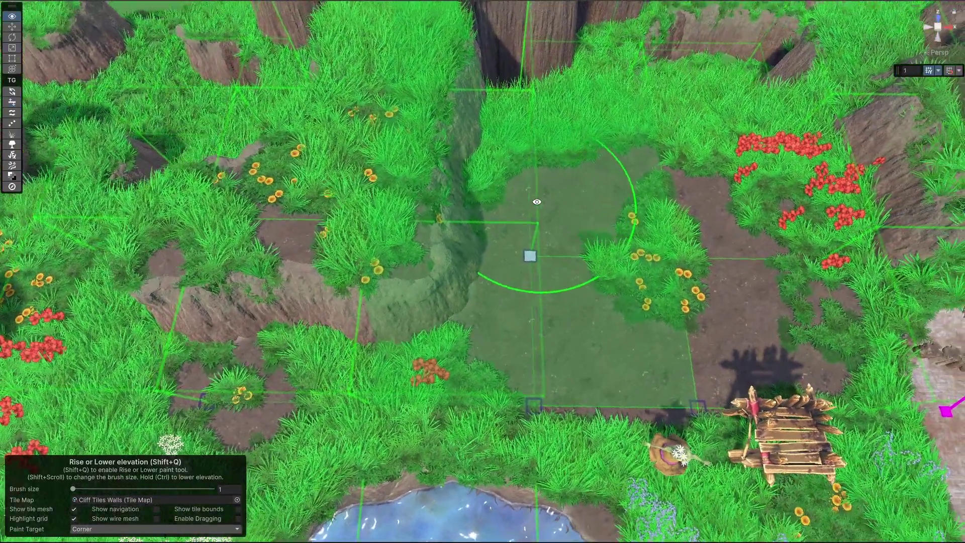
click(554, 241)
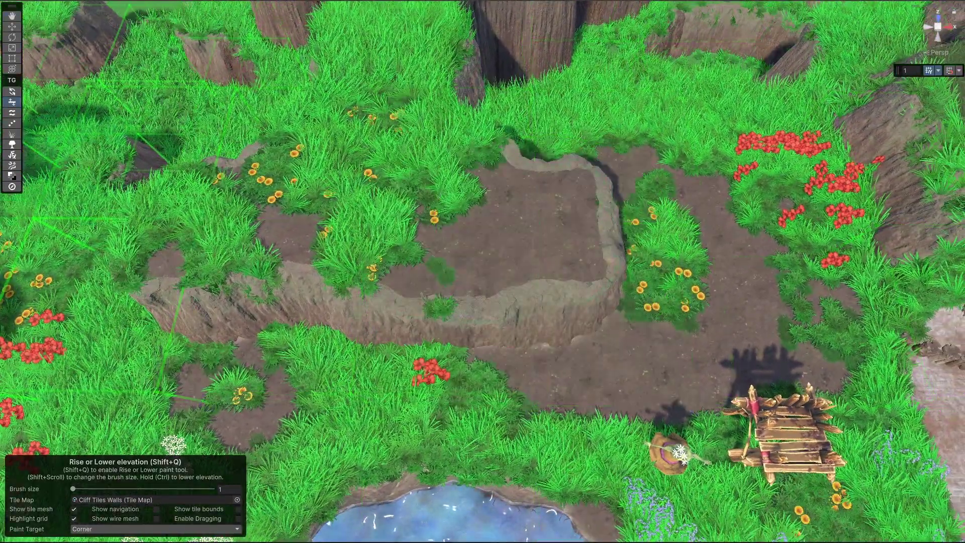
Lower the raised plateau tiles between the cliff and the dirt clearing back to the surrounding ground level.
alt+drag(593, 231, 365, 212)
middle_drag(684, 220, 411, 199)
alt+drag(449, 241, 563, 241)
ctrl+click(571, 252)
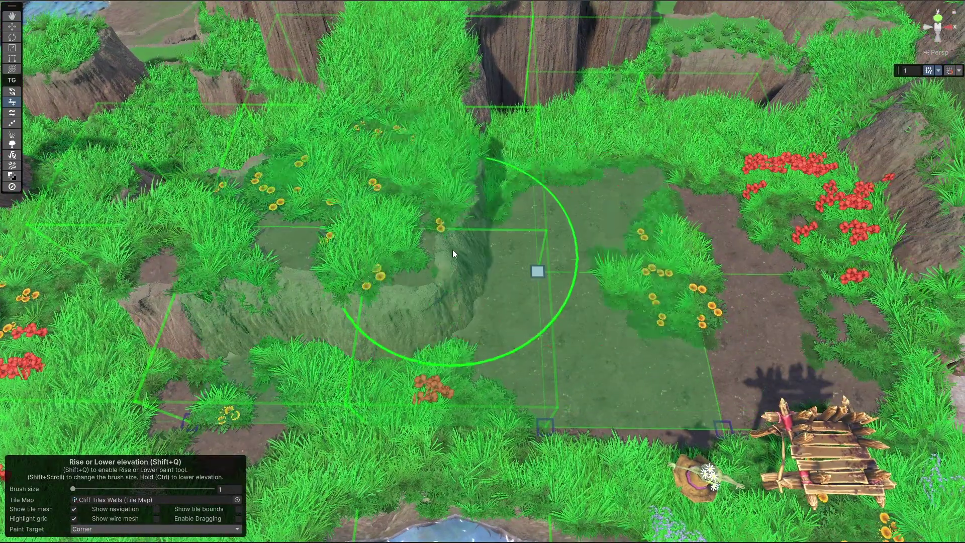
ctrl+click(408, 246)
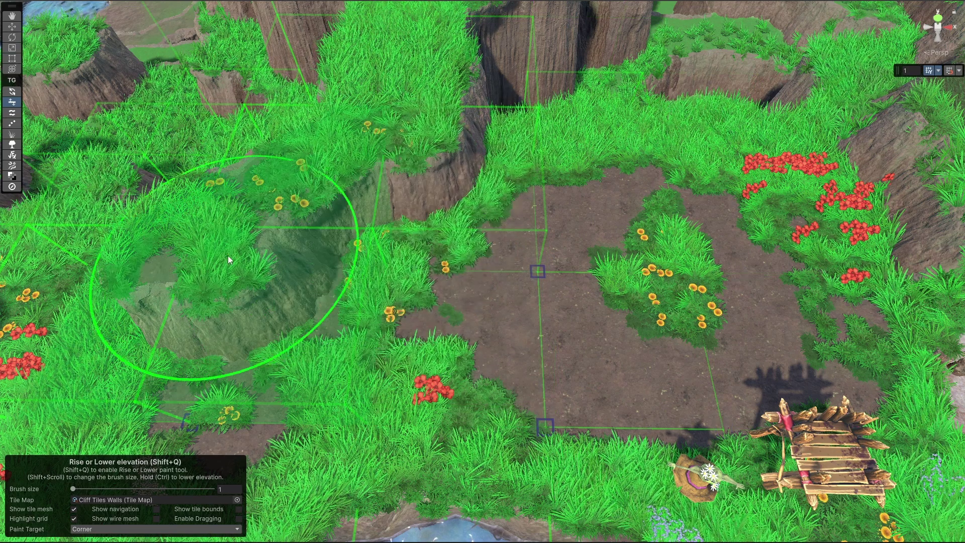
ctrl+click(303, 264)
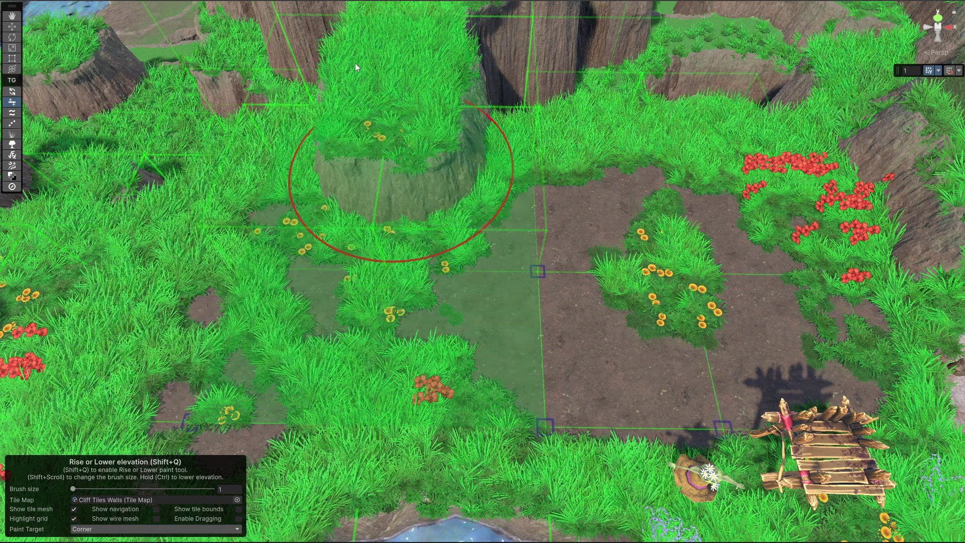
ctrl+click(397, 140)
ctrl+click(406, 296)
click(405, 297)
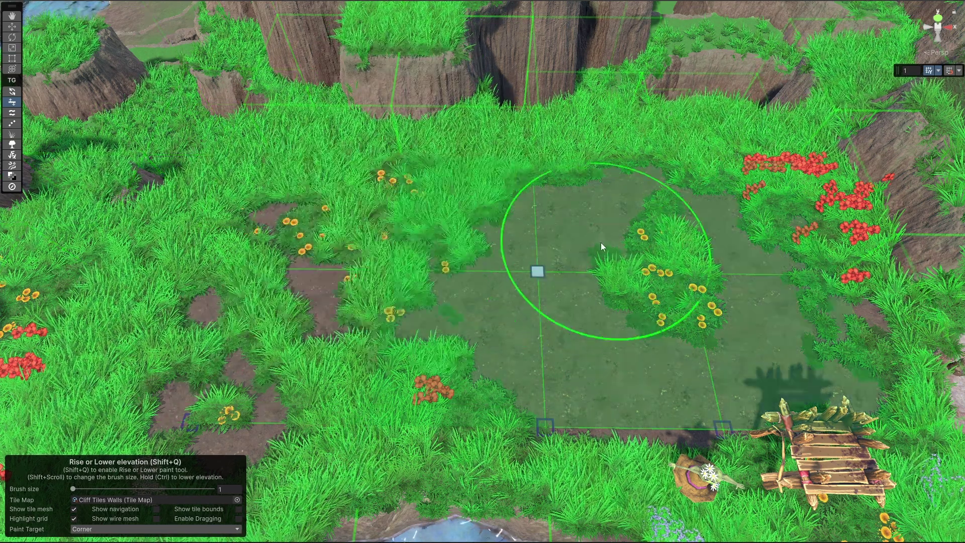
Paint water through the grass beside the dirt clearing, extending the pond into a narrow inlet.
mouse_move(595, 241)
alt+mouse_down()
mouse_move(441, 226)
mouse_move(360, 175)
mouse_move(520, 254)
alt+mouse_up()
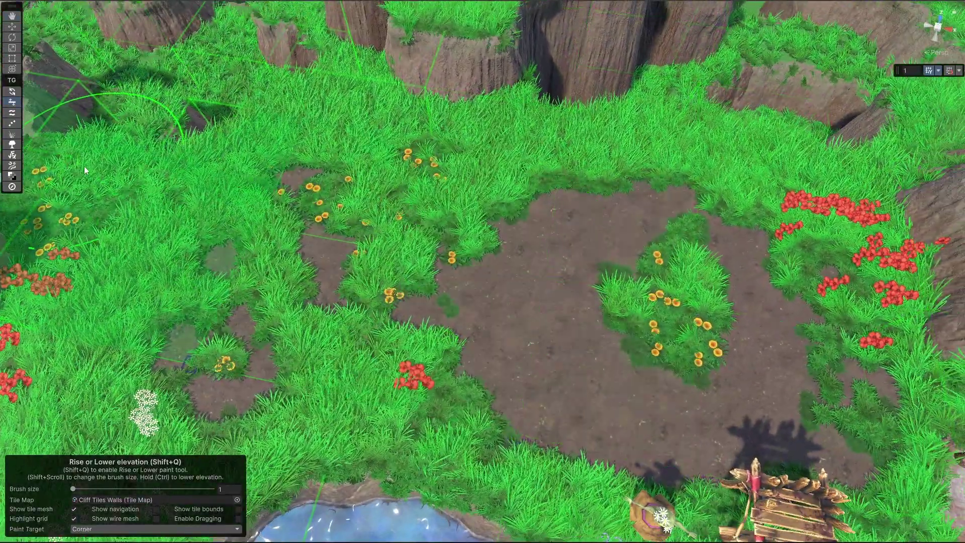
click(12, 113)
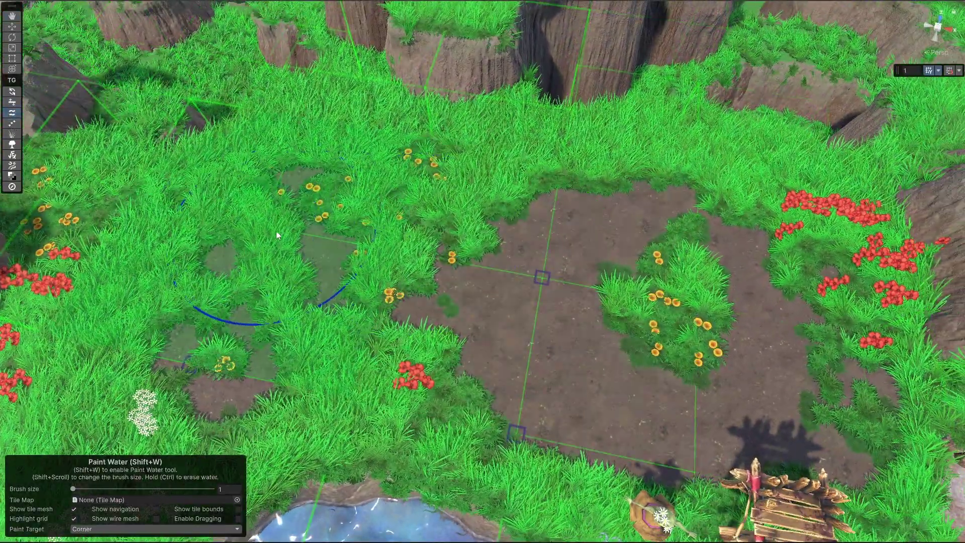
click(317, 248)
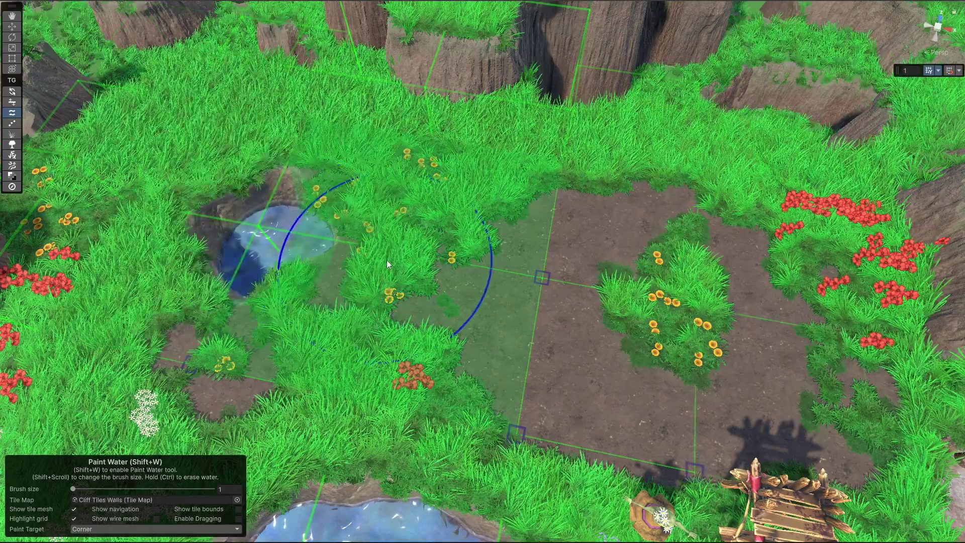
click(434, 303)
middle_drag(435, 302, 537, 195)
click(538, 287)
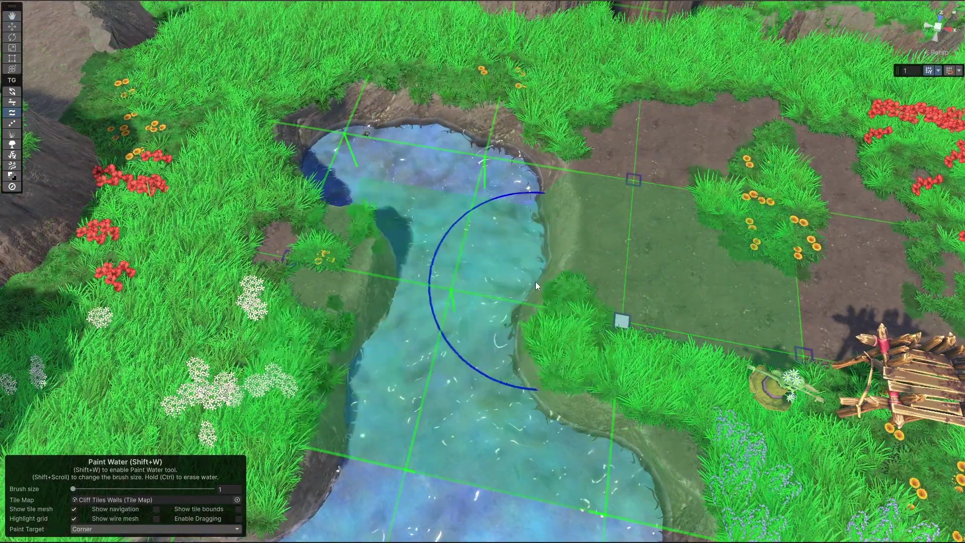
Paint a path with curved steps from the meadow up the grassy ledge beside the large cliff.
mouse_move(567, 243)
alt+mouse_down()
mouse_move(302, 231)
mouse_move(251, 218)
alt+mouse_up()
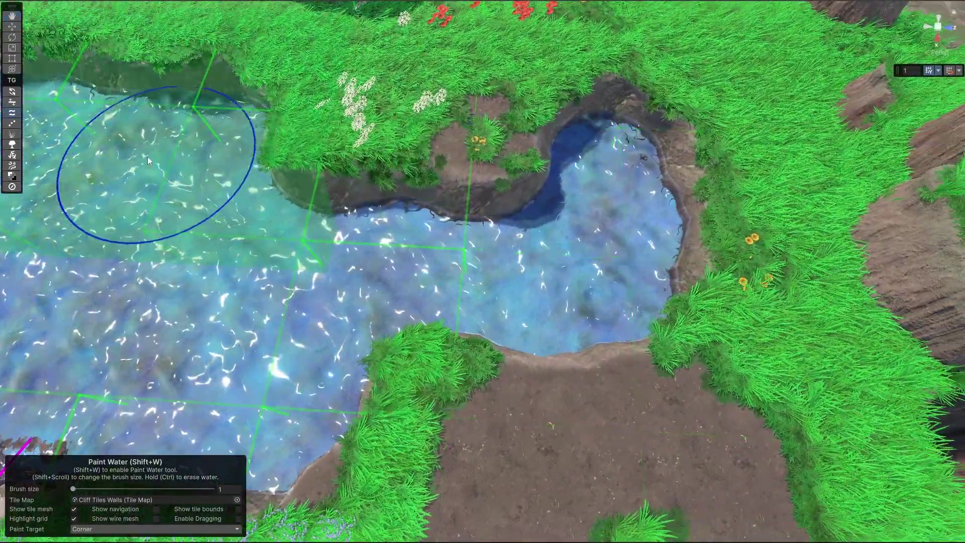
click(13, 124)
mouse_move(426, 119)
middle_down()
mouse_move(451, 273)
mouse_move(432, 353)
middle_up()
click(487, 150)
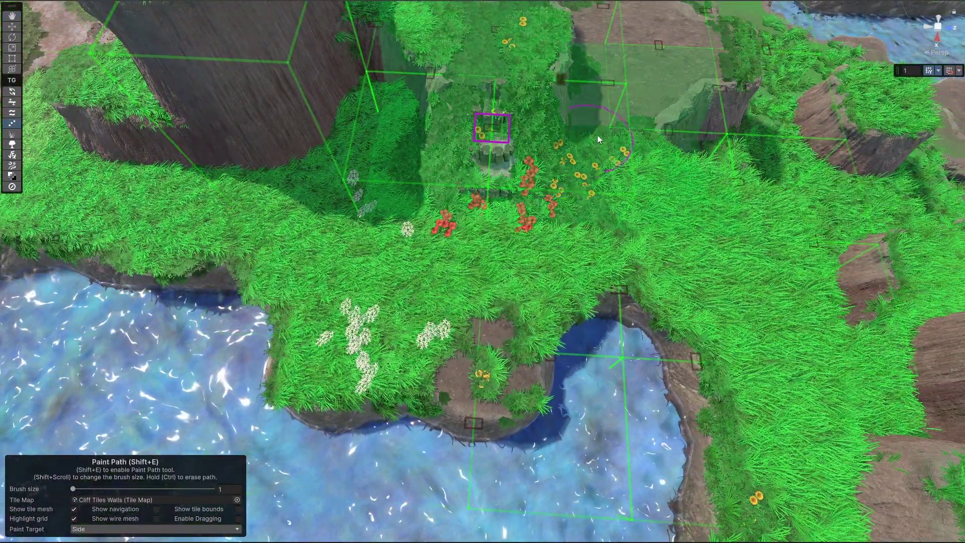
alt+drag(603, 132, 548, 126)
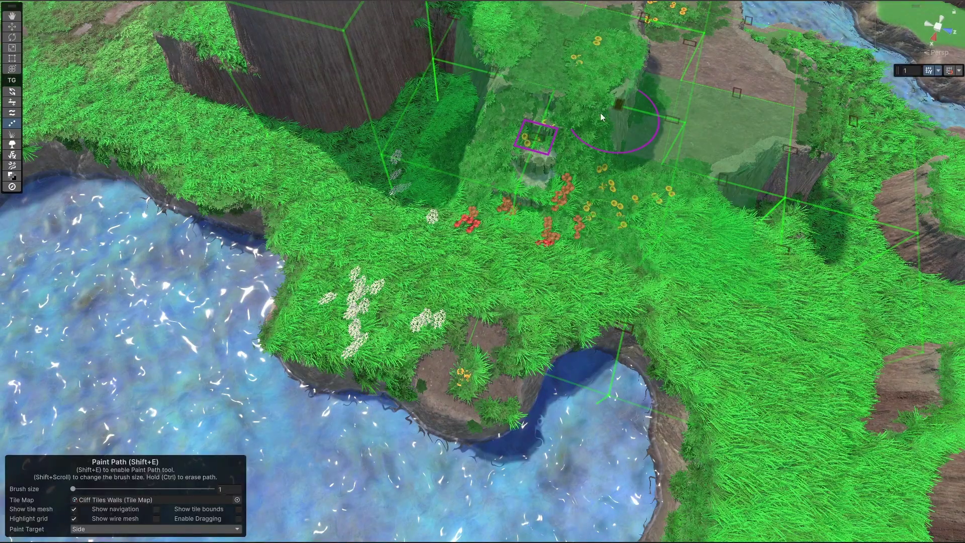
click(606, 101)
mouse_move(769, 216)
alt+mouse_down()
mouse_move(741, 198)
mouse_move(620, 168)
alt+mouse_up()
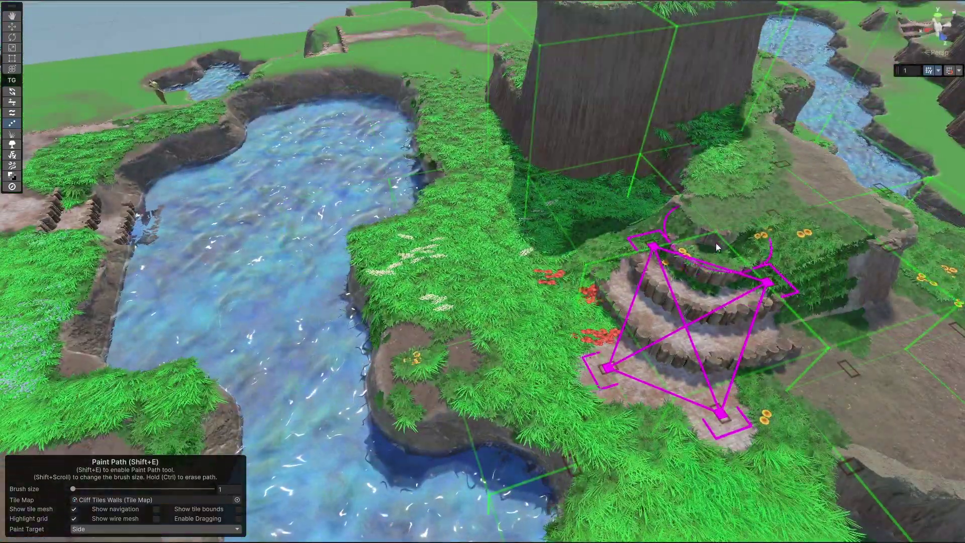
Paint the Water layer of the flow map across the pond toward the narrow inlet.
middle_drag(668, 264, 525, 195)
alt+drag(526, 195, 659, 276)
alt+right_drag(658, 276, 490, 246)
middle_drag(490, 247, 486, 137)
alt+drag(487, 138, 482, 261)
middle_drag(482, 262, 547, 123)
alt+drag(548, 123, 547, 158)
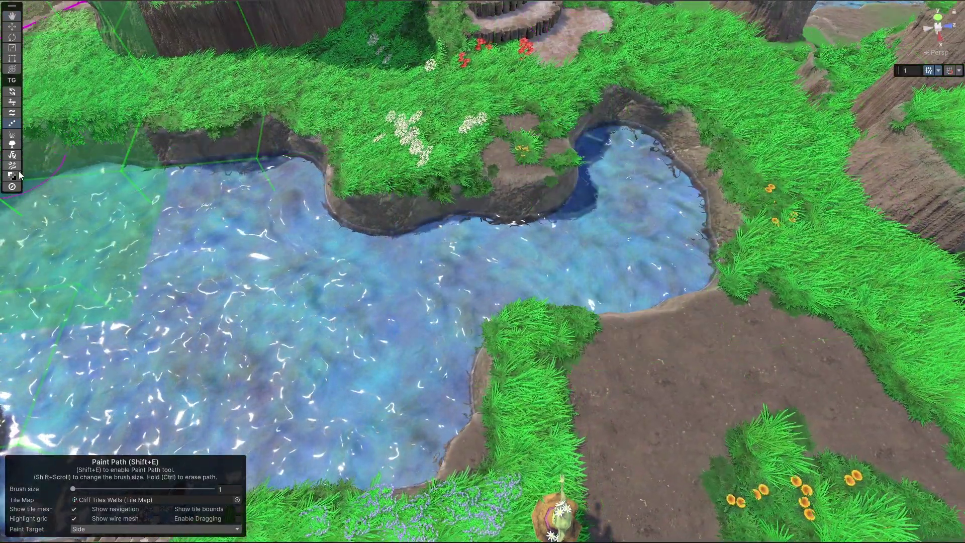
key(shift+b)
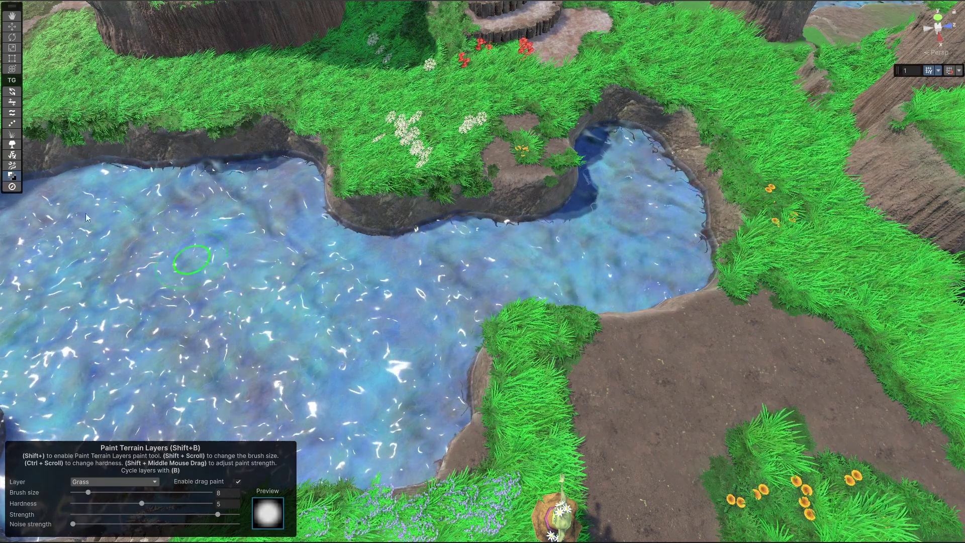
click(18, 165)
middle_drag(239, 232, 338, 236)
alt+drag(338, 236, 342, 281)
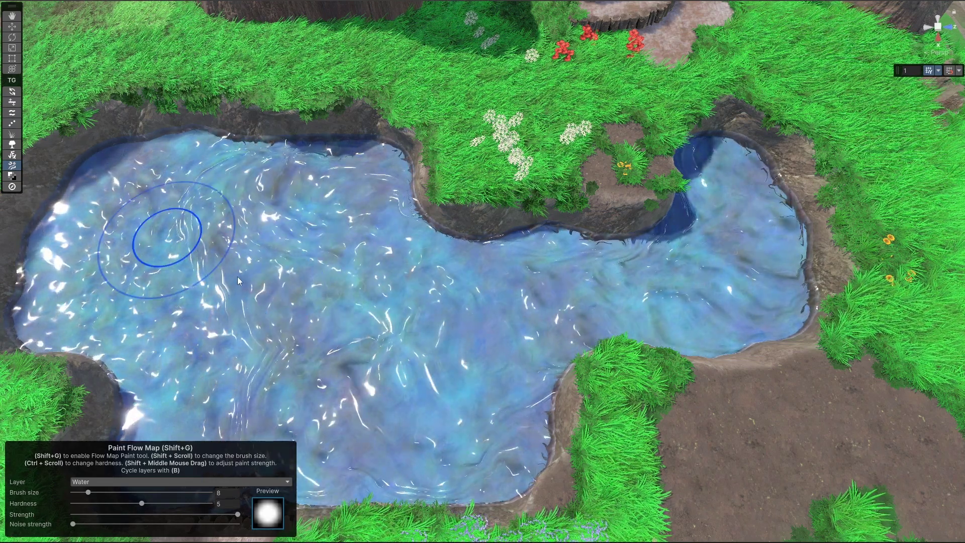
mouse_move(237, 283)
mouse_down()
mouse_move(263, 366)
mouse_move(186, 220)
mouse_move(609, 328)
mouse_up()
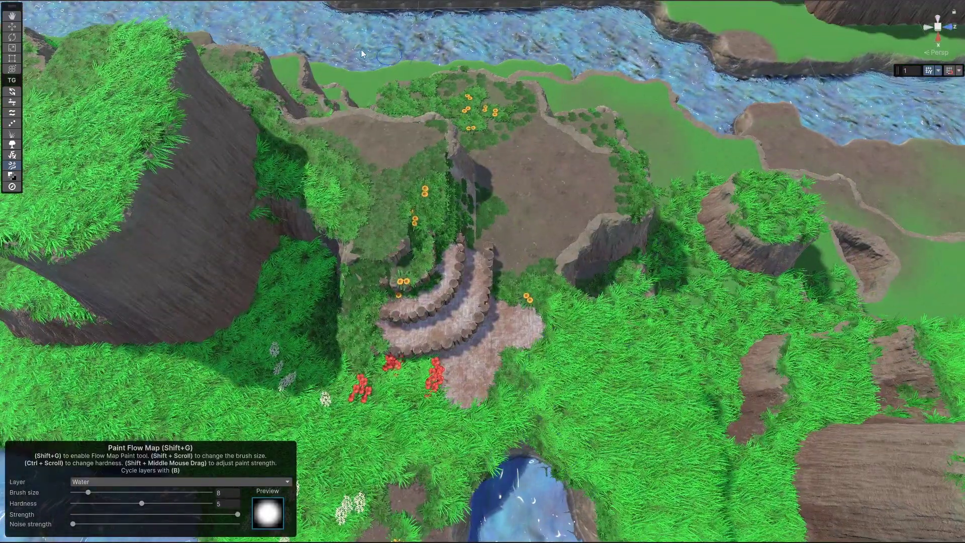
Switch the flow map painting from water to the Wind layer.
middle_drag(683, 73, 598, 84)
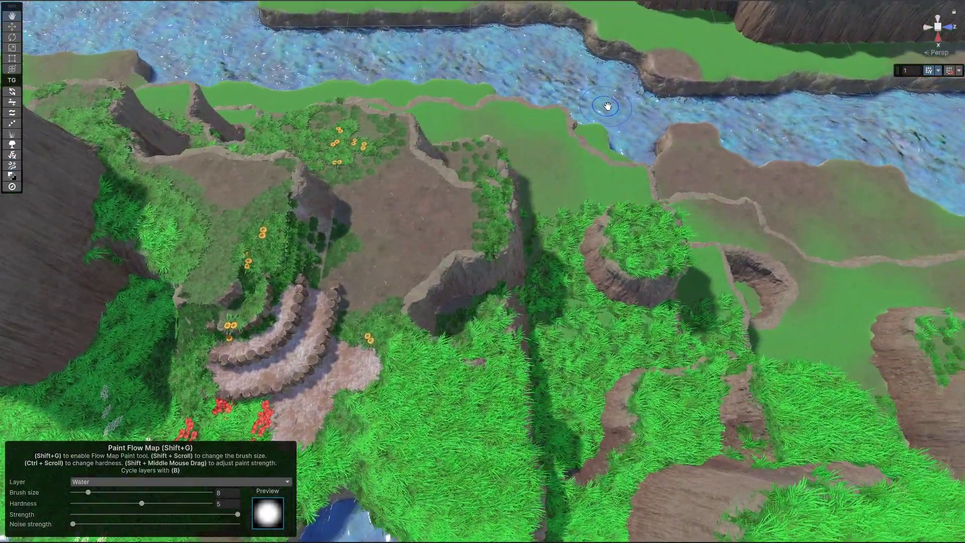
middle_drag(365, 375, 525, 257)
middle_drag(402, 412, 603, 219)
alt+drag(603, 221, 602, 206)
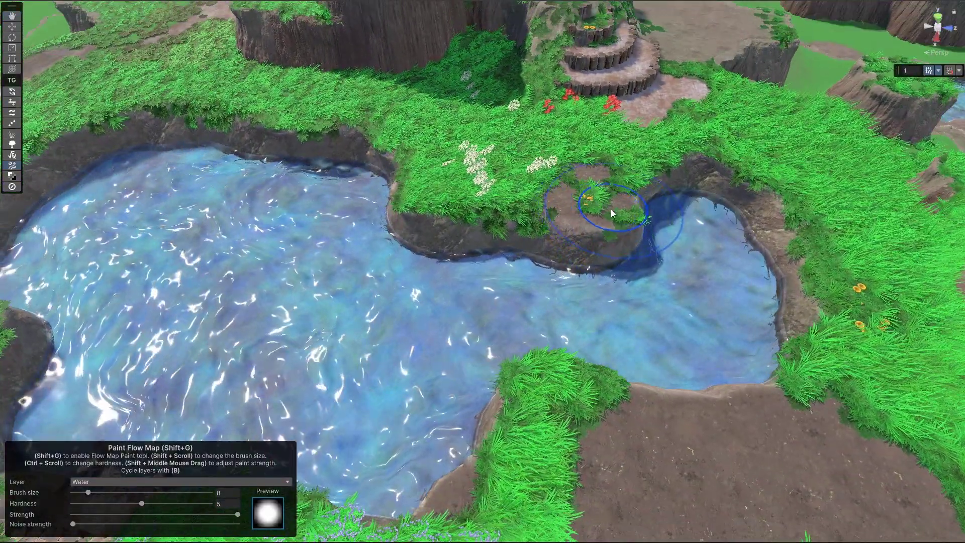
middle_drag(602, 206, 566, 203)
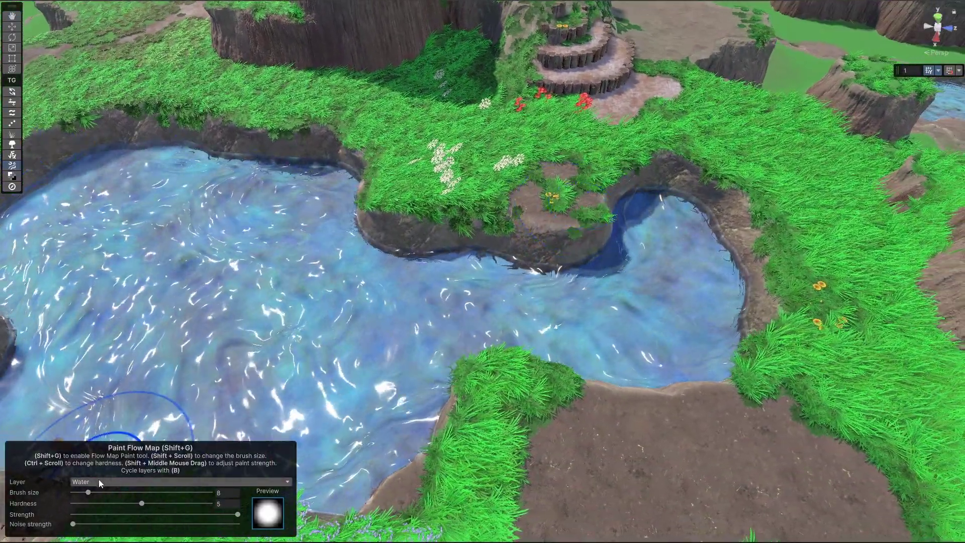
click(99, 480)
click(94, 514)
Paint the Wind layer of the flow map across the grass behind the pond's narrow inlet.
alt+drag(485, 214, 681, 177)
right_drag(681, 178, 427, 290)
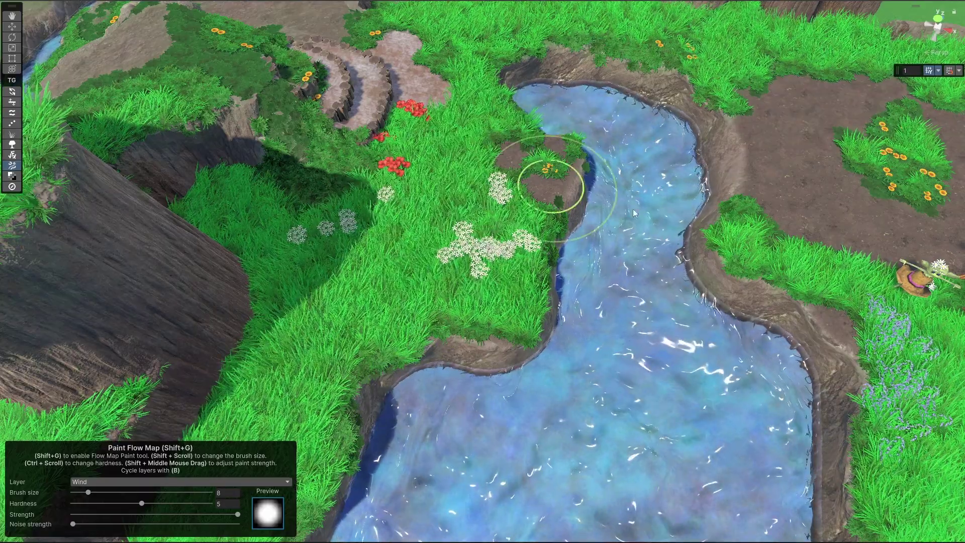
middle_drag(651, 209, 375, 93)
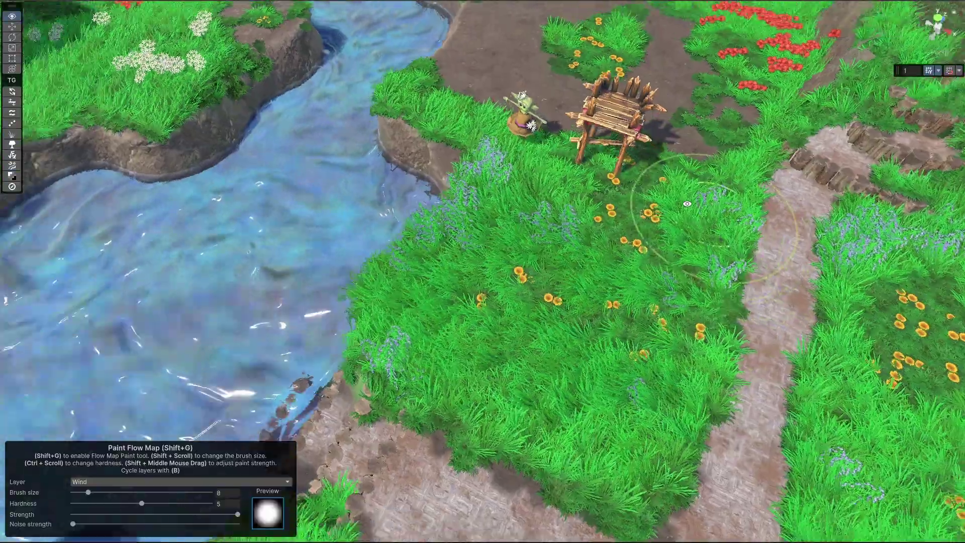
alt+drag(687, 204, 803, 244)
middle_drag(606, 90, 648, 358)
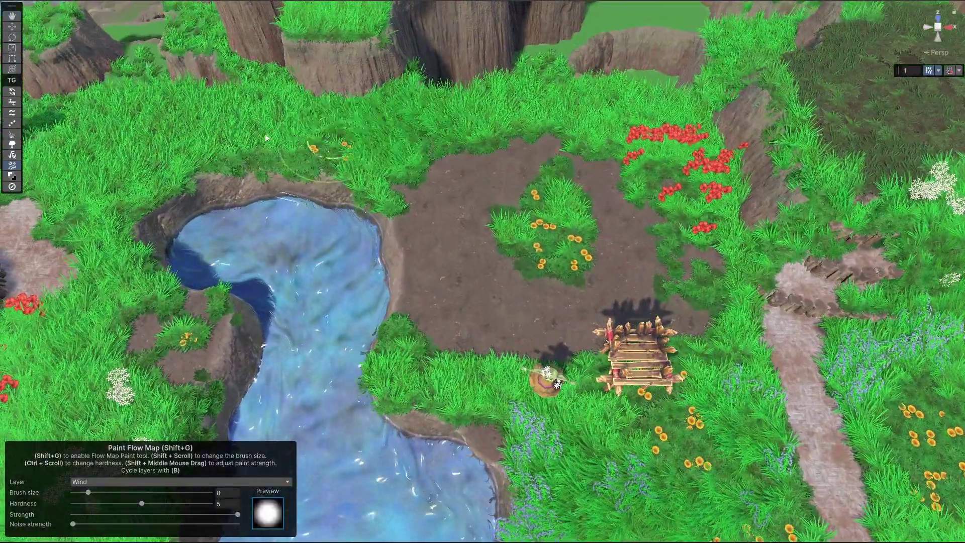
middle_drag(329, 156, 491, 256)
scroll(503, 254, up, 5)
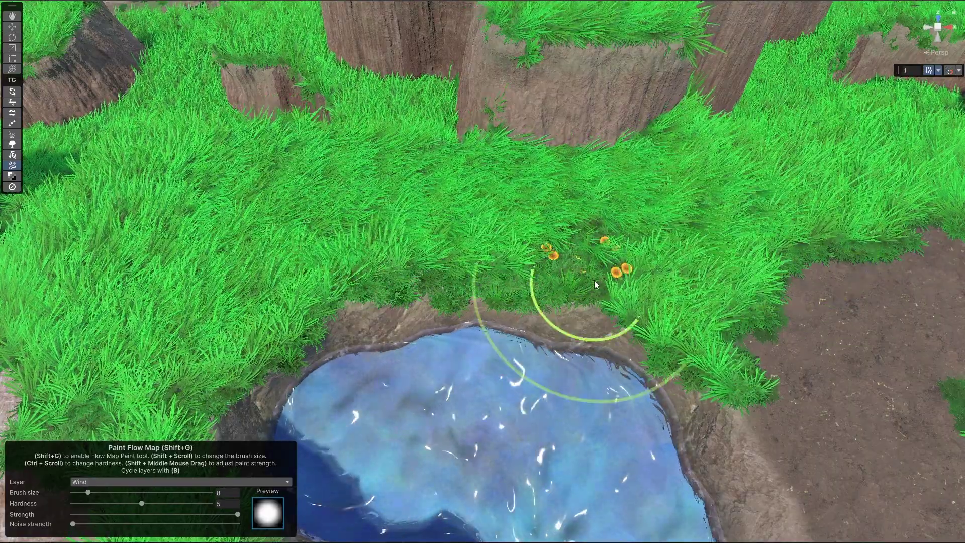
middle_drag(756, 273, 704, 175)
scroll(646, 188, down, 5)
middle_drag(558, 201, 380, 113)
Paint small Grass layer patches at reduced strength beside the clearing's flower patch, and erase the grass through that patch's middle.
alt+drag(507, 197, 417, 189)
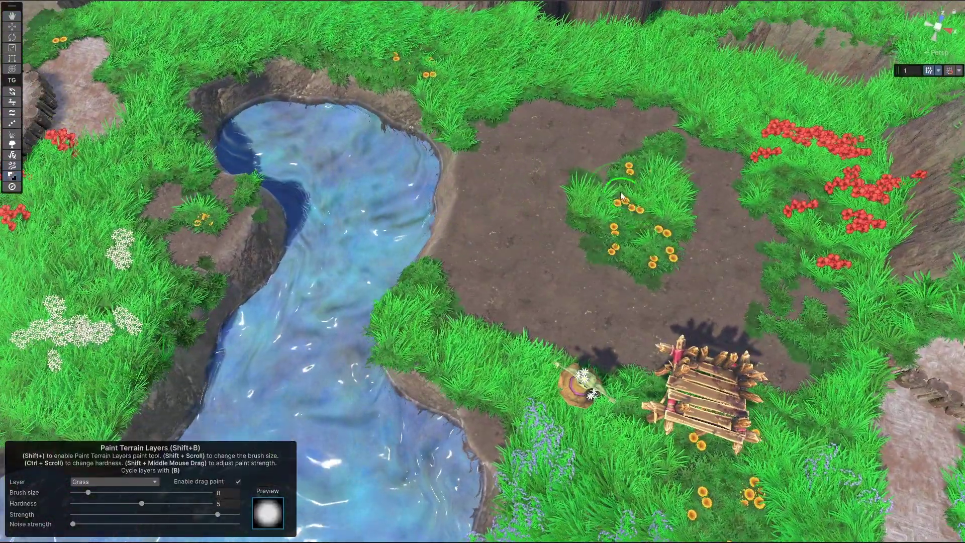
middle_drag(619, 192, 477, 196)
alt+drag(410, 202, 503, 206)
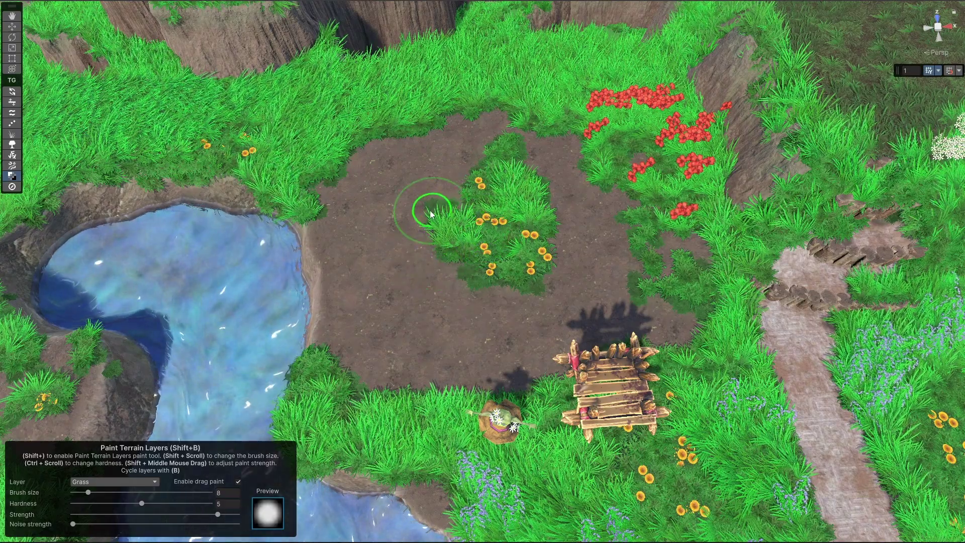
middle_drag(427, 247, 490, 272)
shift+middle_drag(489, 272, 469, 275)
mouse_move(469, 275)
ctrl+shift+mouse_down()
mouse_move(470, 242)
mouse_move(485, 233)
ctrl+shift+mouse_up()
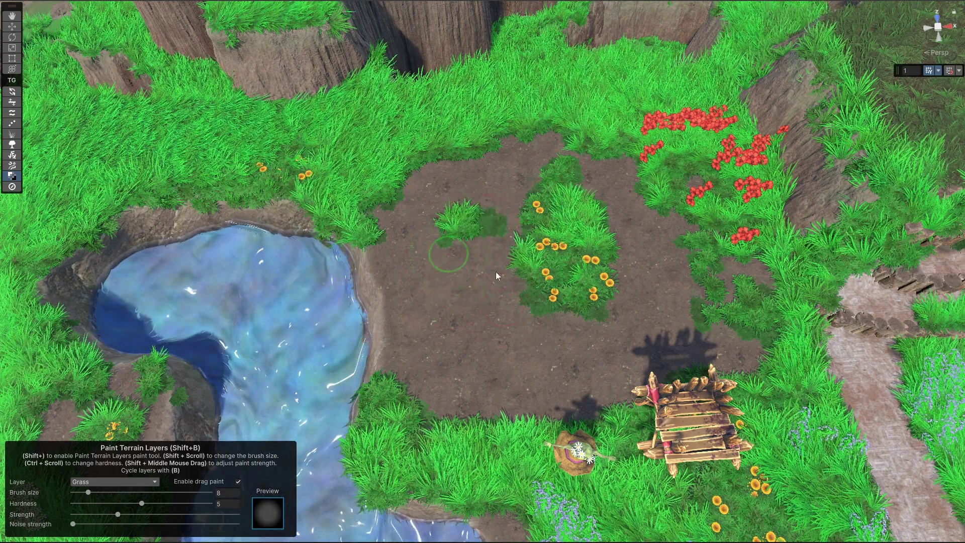
middle_drag(569, 262, 469, 256)
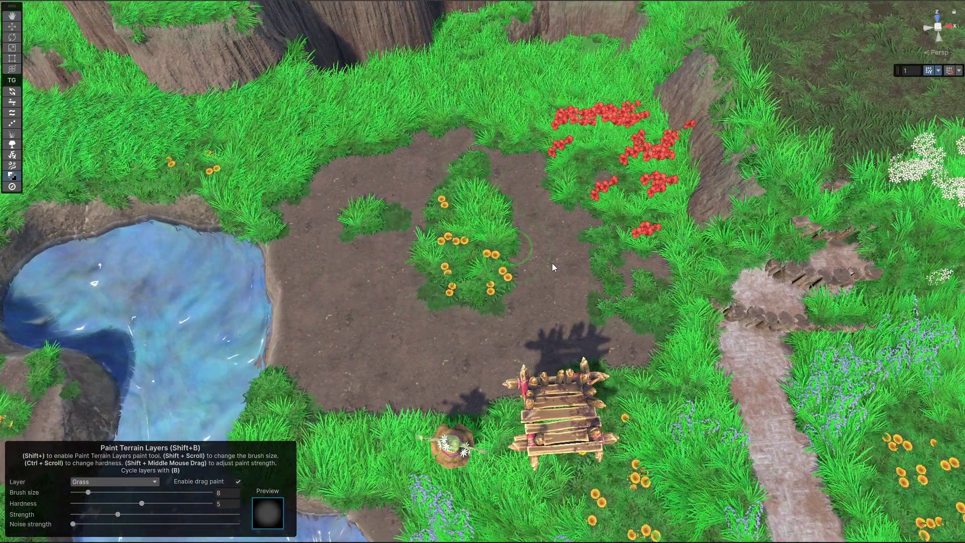
drag(553, 267, 538, 226)
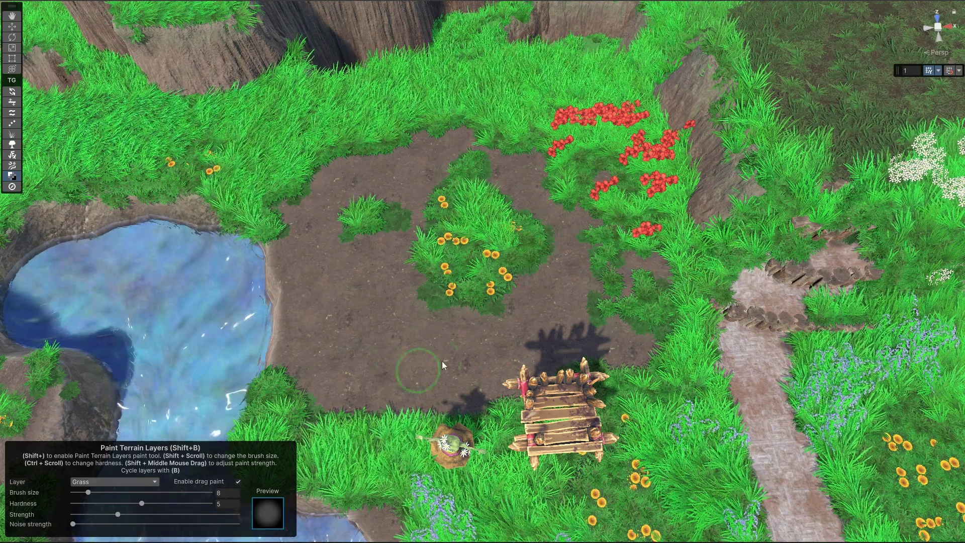
mouse_move(550, 266)
mouse_down()
mouse_move(502, 239)
mouse_move(467, 272)
mouse_move(538, 270)
mouse_up()
Paint a full-strength Path layer strip across the dirt clearing toward the paved path.
key(b)
shift+middle_drag(534, 285, 592, 292)
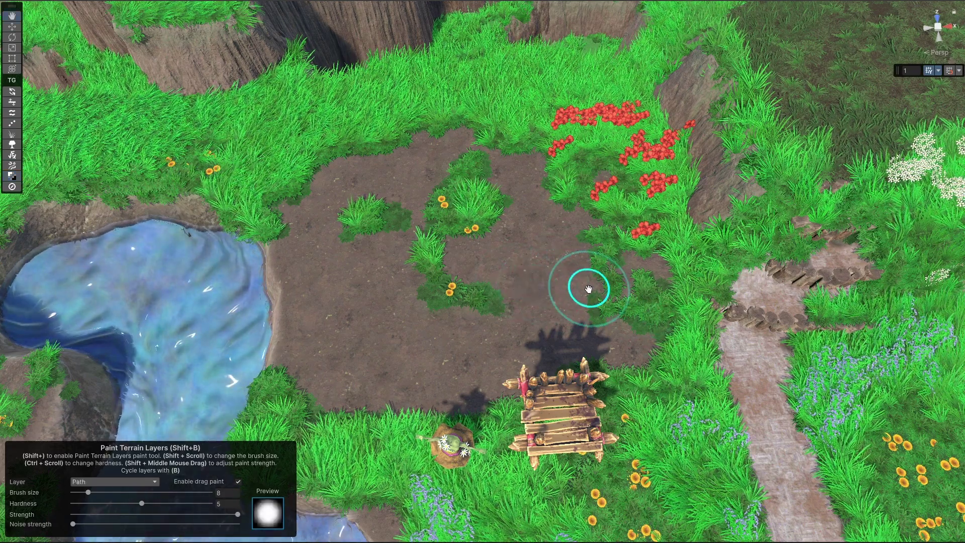
middle_drag(668, 324, 557, 307)
mouse_move(556, 310)
mouse_down()
mouse_move(387, 251)
mouse_move(404, 252)
mouse_up()
middle_drag(455, 267, 555, 271)
mouse_move(556, 272)
mouse_down()
mouse_move(437, 230)
mouse_move(517, 291)
mouse_move(497, 254)
mouse_up()
Paint the Rock layer over the new path strip in the dirt clearing.
key(b)
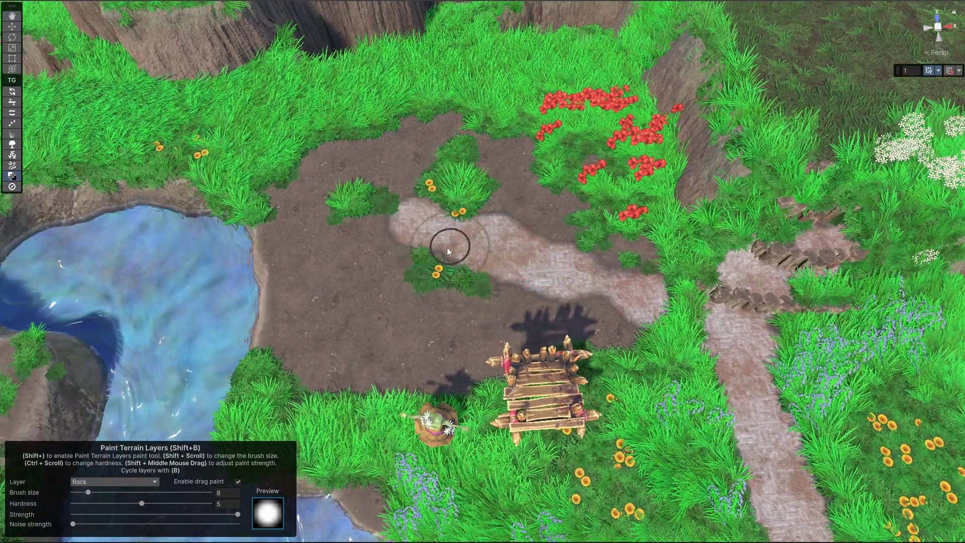
mouse_move(542, 273)
mouse_down()
mouse_move(498, 258)
mouse_move(568, 267)
mouse_move(420, 225)
mouse_move(319, 233)
mouse_up()
middle_drag(360, 158, 502, 196)
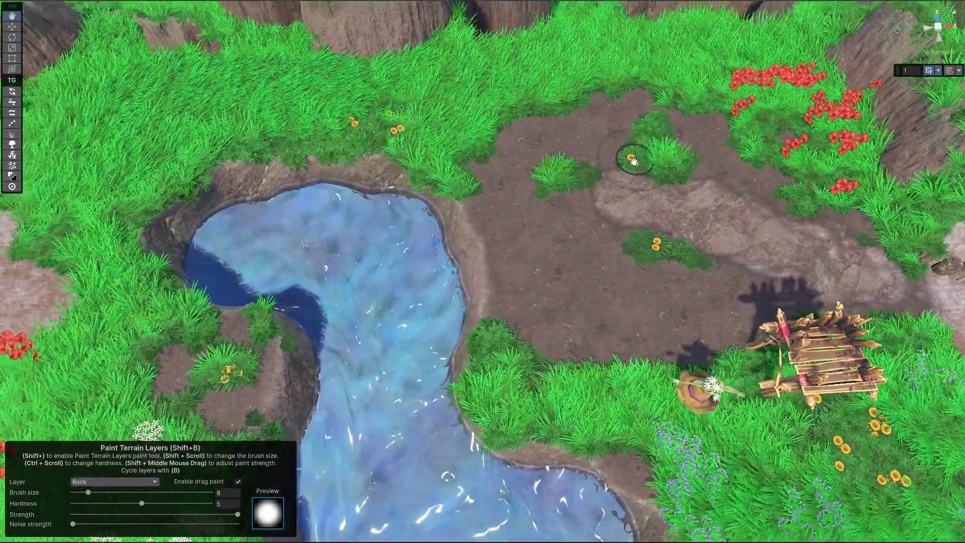
middle_drag(636, 161, 421, 153)
middle_drag(480, 151, 452, 186)
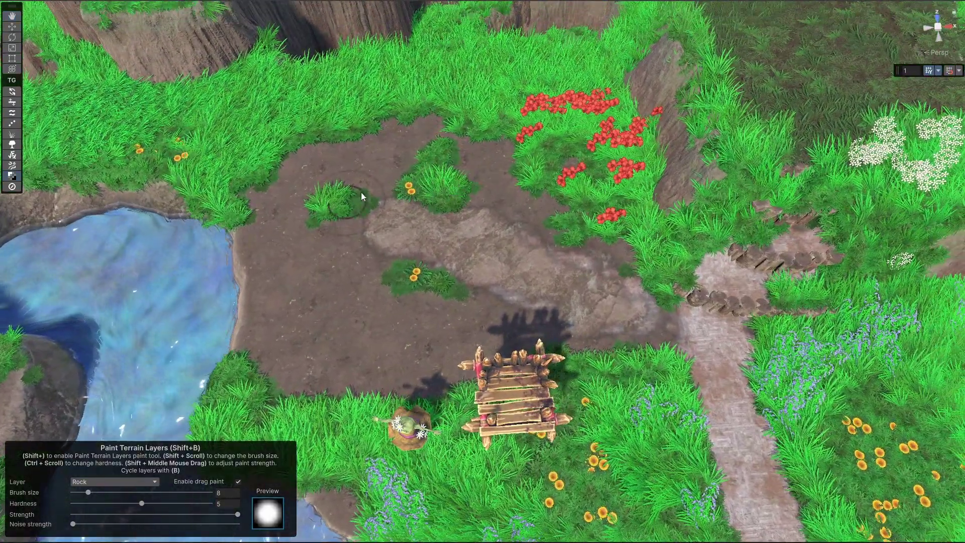
Paint the Grass layer across the middle of the dirt clearing and undo the last stroke.
mouse_move(379, 196)
middle_down()
mouse_move(446, 174)
mouse_move(402, 174)
mouse_move(384, 186)
middle_up()
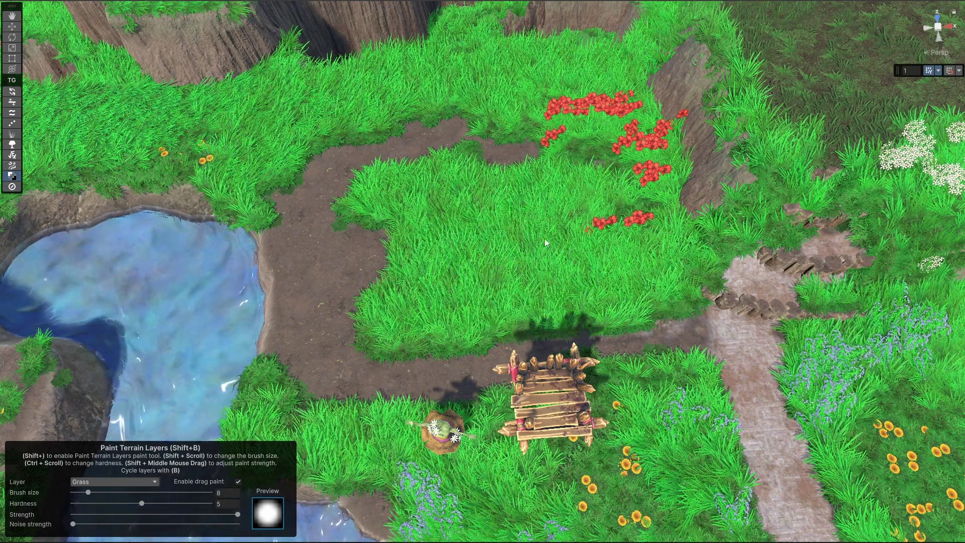
middle_drag(452, 227, 531, 232)
key(ctrl+z)
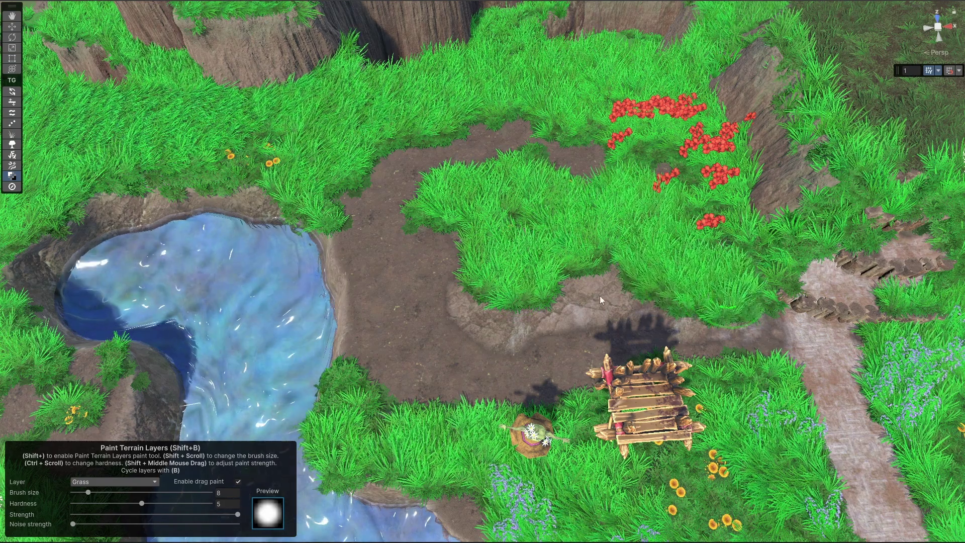
Lower the brush strength and erase winding gaps through the clearing's grass to expose the rock and dirt.
shift+middle_drag(565, 274, 495, 281)
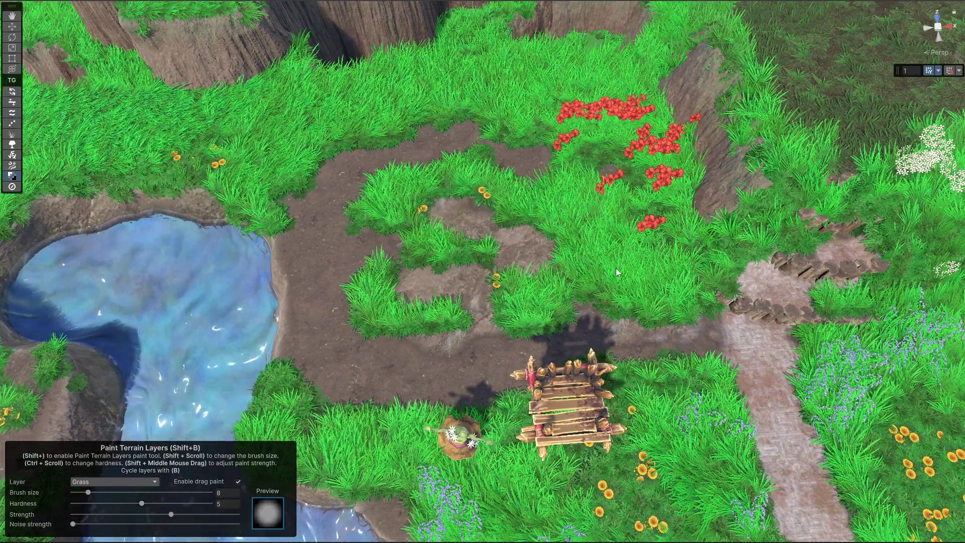
mouse_move(458, 206)
middle_down()
mouse_move(491, 202)
mouse_move(381, 218)
middle_up()
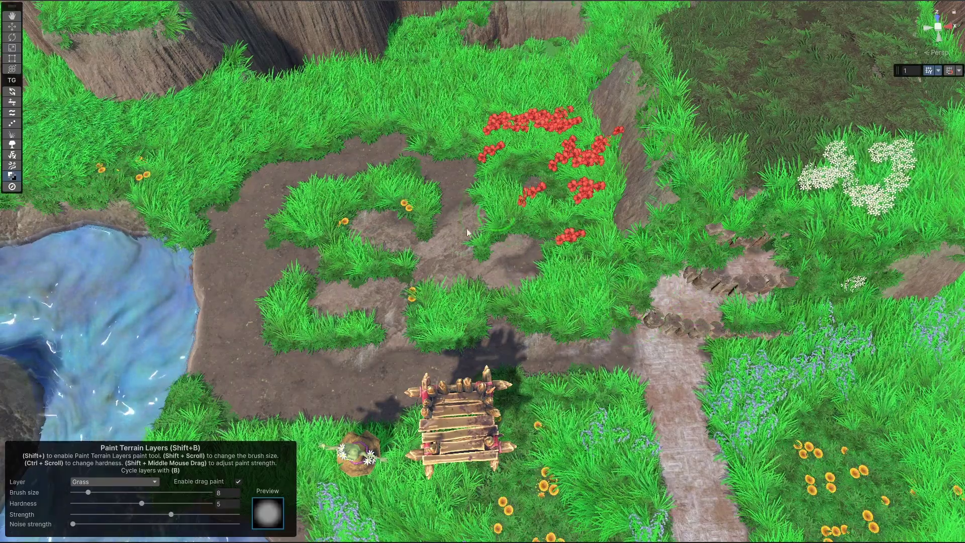
middle_drag(447, 244, 558, 219)
Examine the painted clearing, the paved path and the stepped terraces beside the pond.
mouse_move(758, 273)
middle_down()
mouse_move(674, 288)
mouse_move(676, 327)
middle_up()
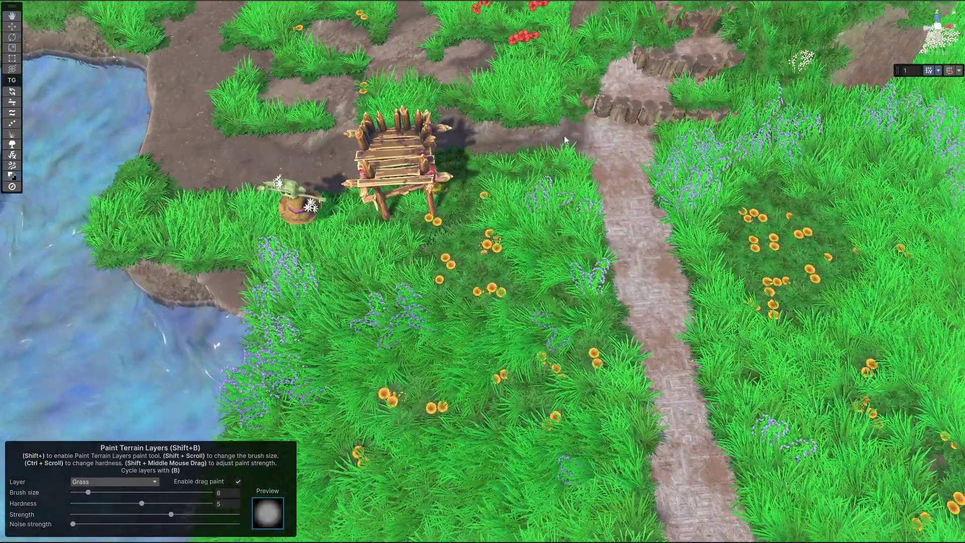
middle_drag(654, 294, 696, 157)
scroll(653, 201, down, 5)
middle_drag(593, 296, 558, 99)
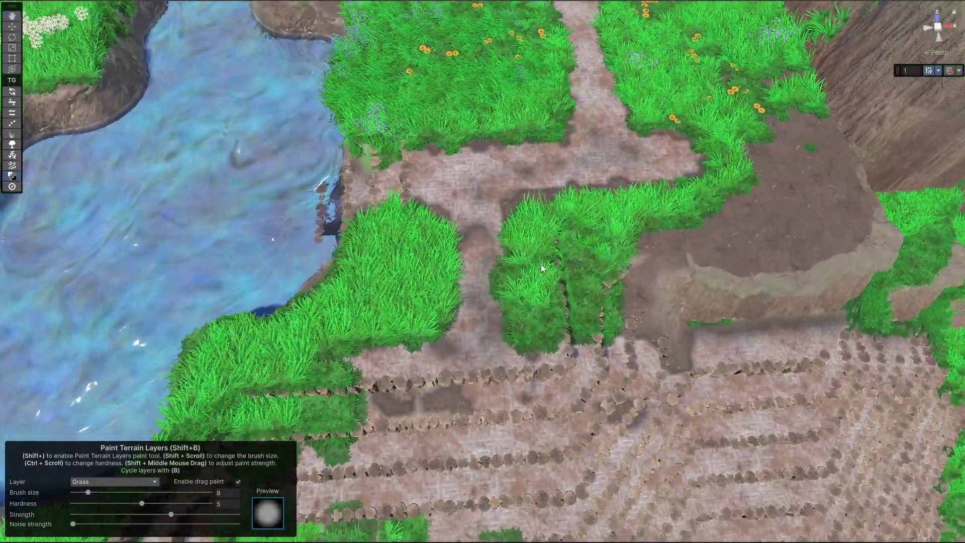
middle_drag(628, 151, 603, 226)
alt+drag(645, 235, 545, 209)
middle_drag(429, 282, 457, 213)
alt+drag(528, 318, 593, 427)
middle_drag(521, 165, 565, 397)
scroll(467, 241, up, 4)
middle_drag(427, 126, 472, 340)
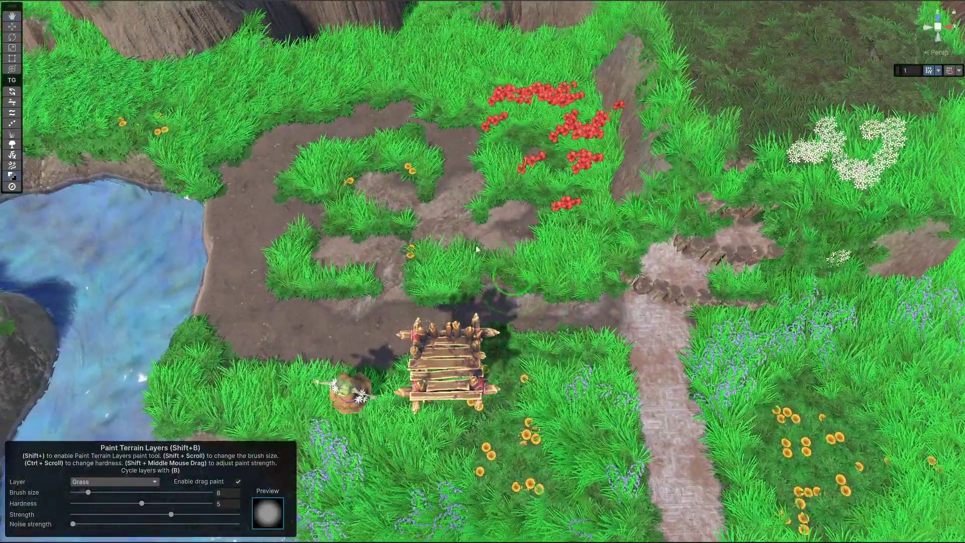
middle_drag(417, 154, 425, 186)
scroll(566, 261, up, 2)
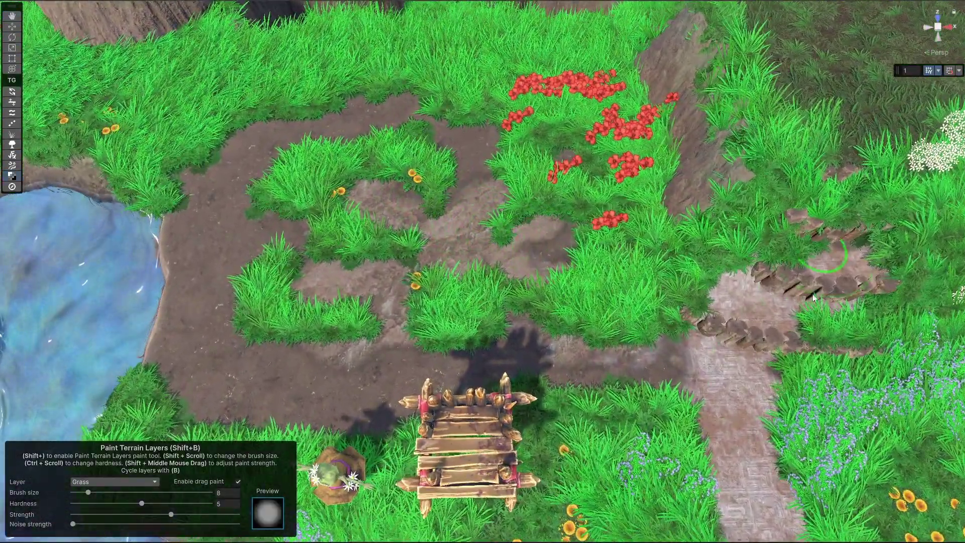
middle_drag(393, 203, 670, 178)
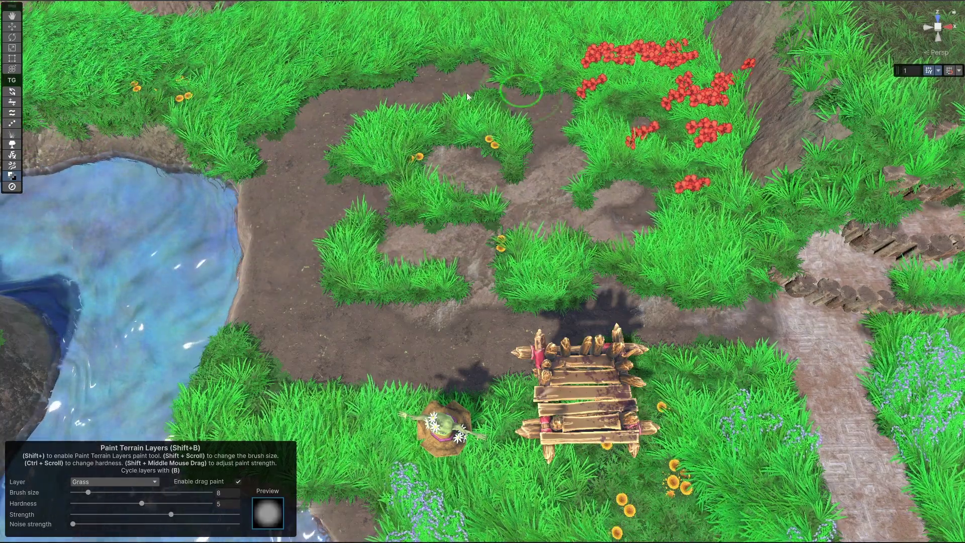
middle_drag(325, 96, 485, 181)
middle_drag(508, 140, 327, 129)
Choose the Grasses vegetation map and paint it onto individual cells of the clearing's grass patch.
click(12, 134)
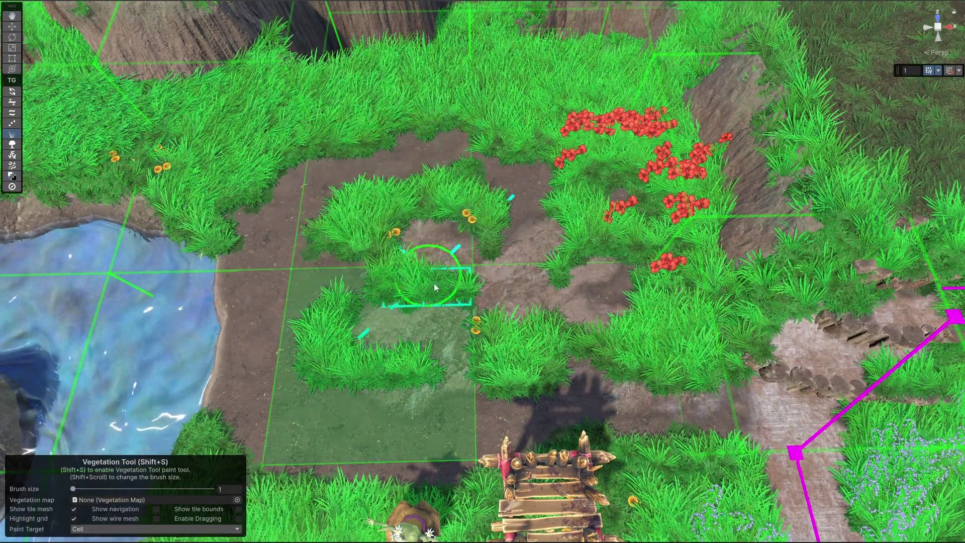
click(237, 500)
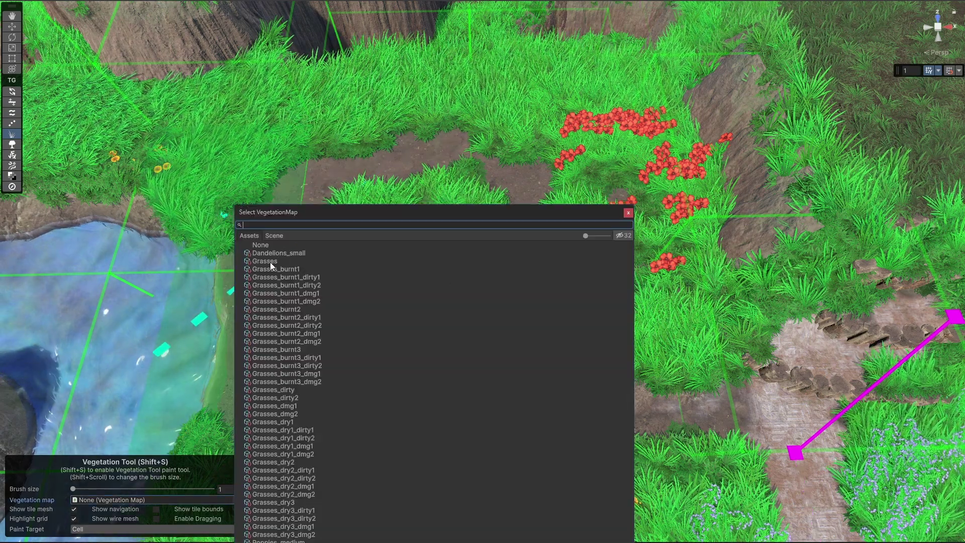
double_click(267, 262)
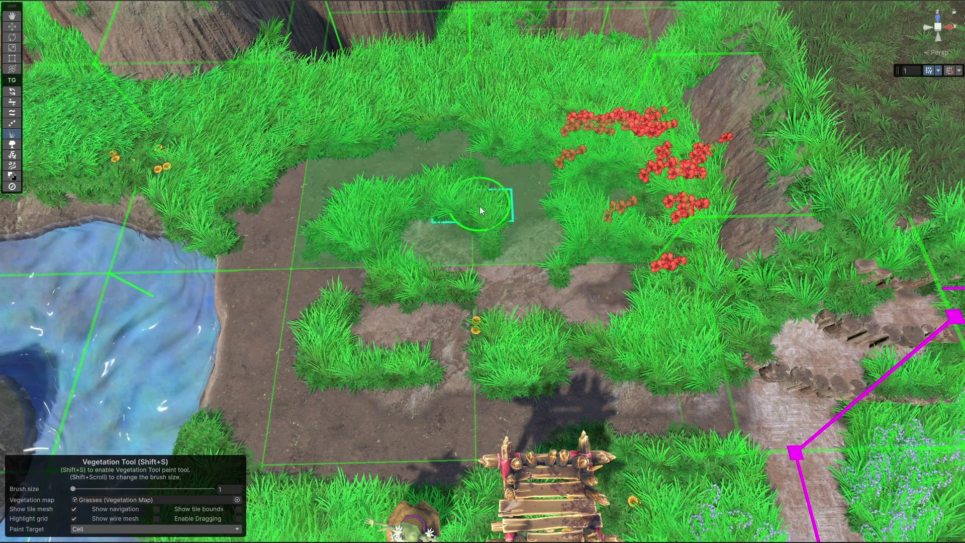
ctrl+click(493, 231)
ctrl+click(452, 192)
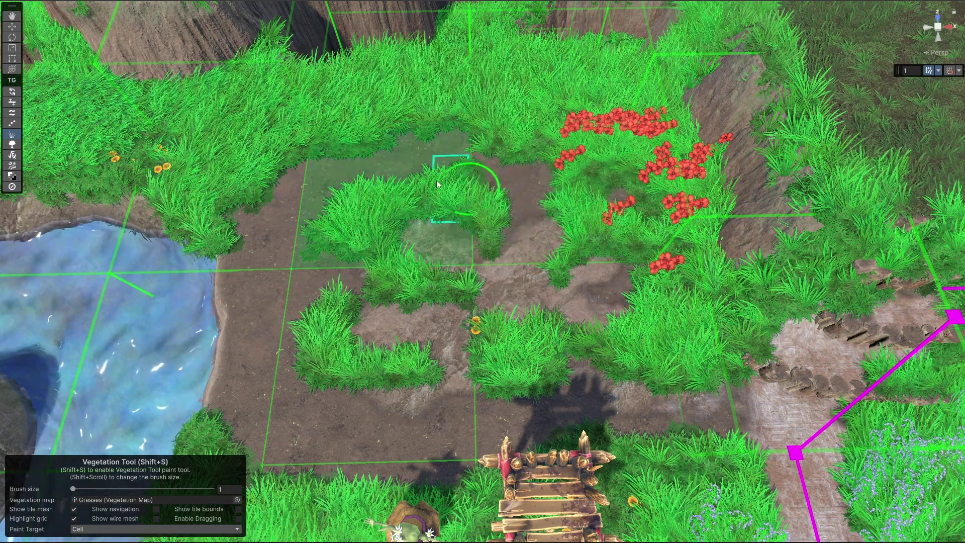
Examine the grass patches, flowers and bare ground of the clearing from several angles.
middle_drag(539, 169, 715, 222)
middle_drag(644, 213, 489, 196)
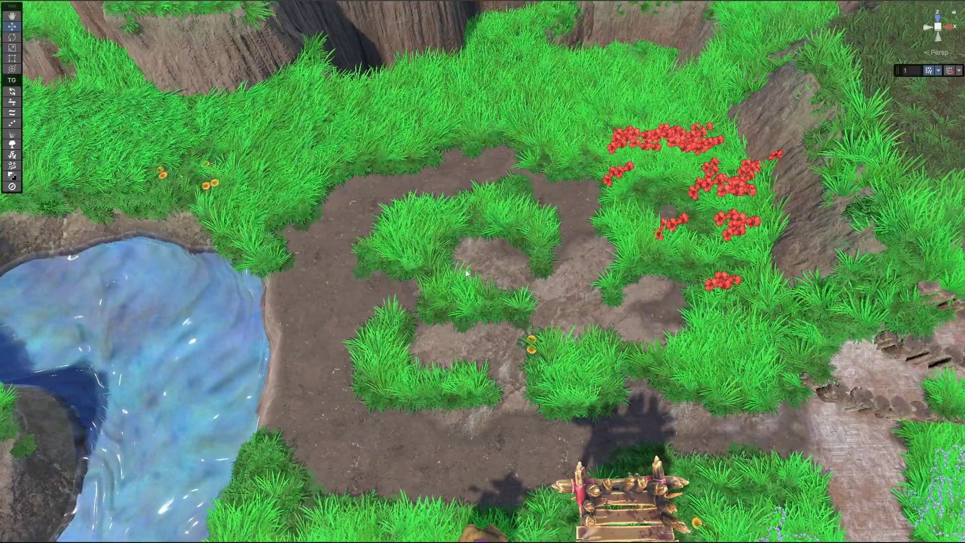
middle_drag(585, 186, 234, 185)
alt+drag(551, 190, 468, 194)
scroll(652, 228, up, 2)
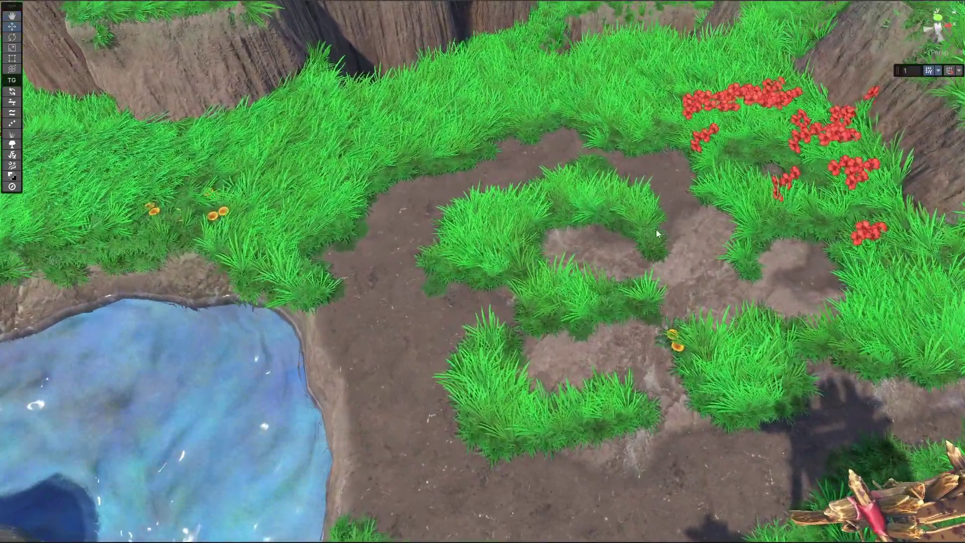
alt+drag(653, 228, 628, 256)
middle_drag(617, 195, 541, 203)
middle_drag(543, 129, 636, 162)
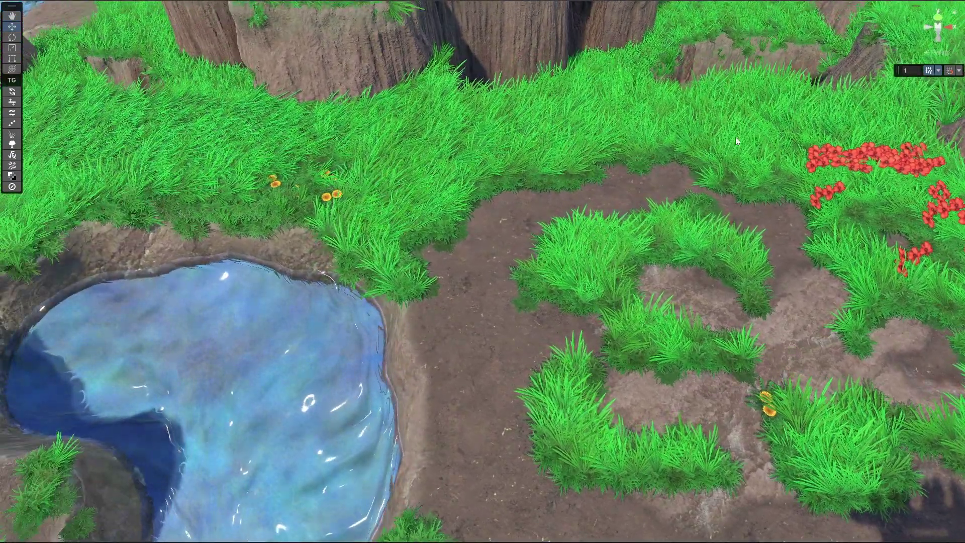
middle_drag(688, 139, 628, 165)
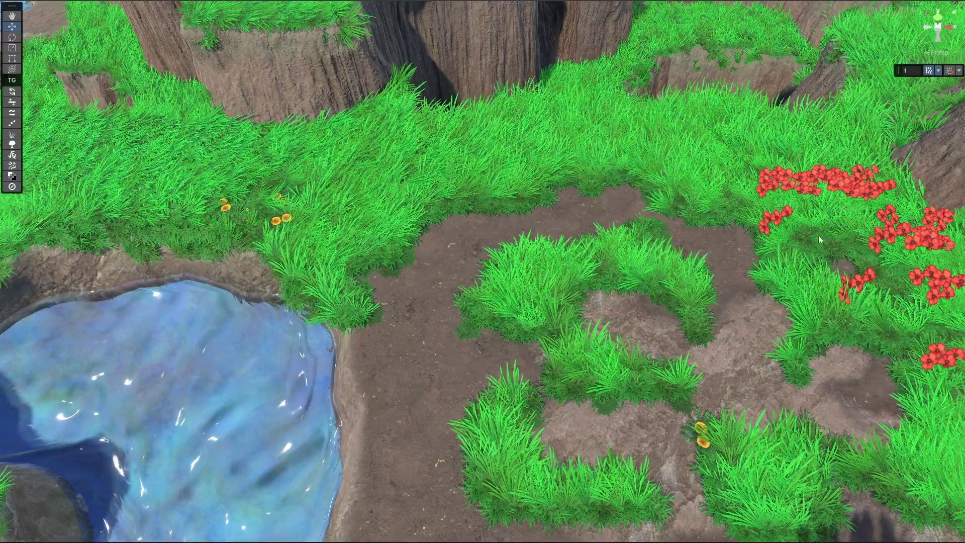
middle_drag(413, 157, 441, 245)
middle_drag(657, 286, 415, 209)
middle_drag(617, 235, 557, 264)
middle_drag(457, 329, 567, 241)
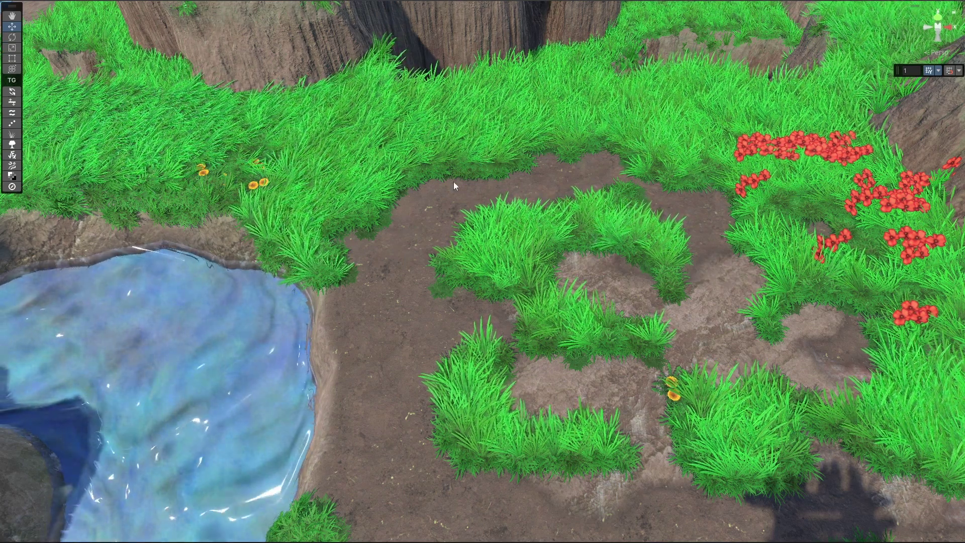
middle_drag(459, 111, 370, 151)
middle_drag(595, 276, 611, 187)
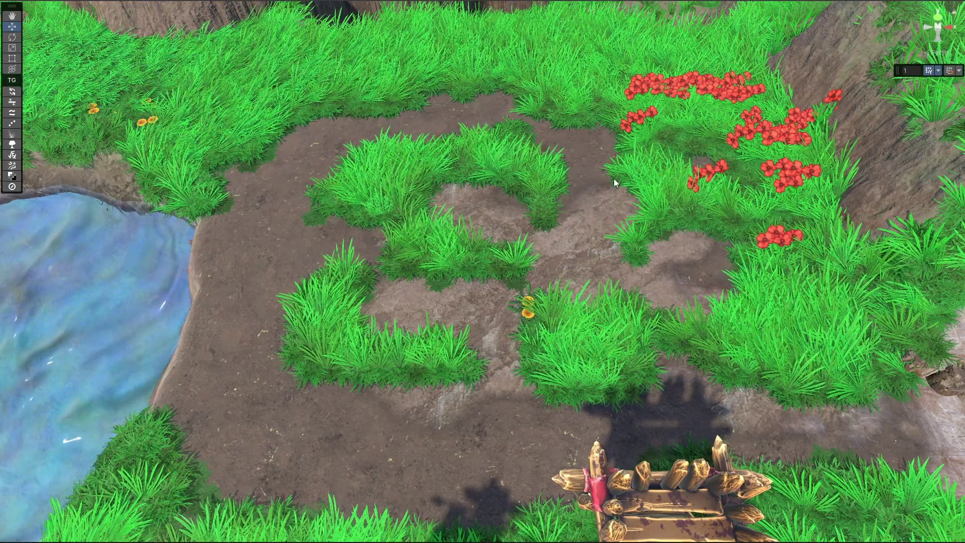
Deselect the terrain and examine the paved path with its log steps, the surrounding flower patches and the pond.
middle_drag(633, 200, 386, 136)
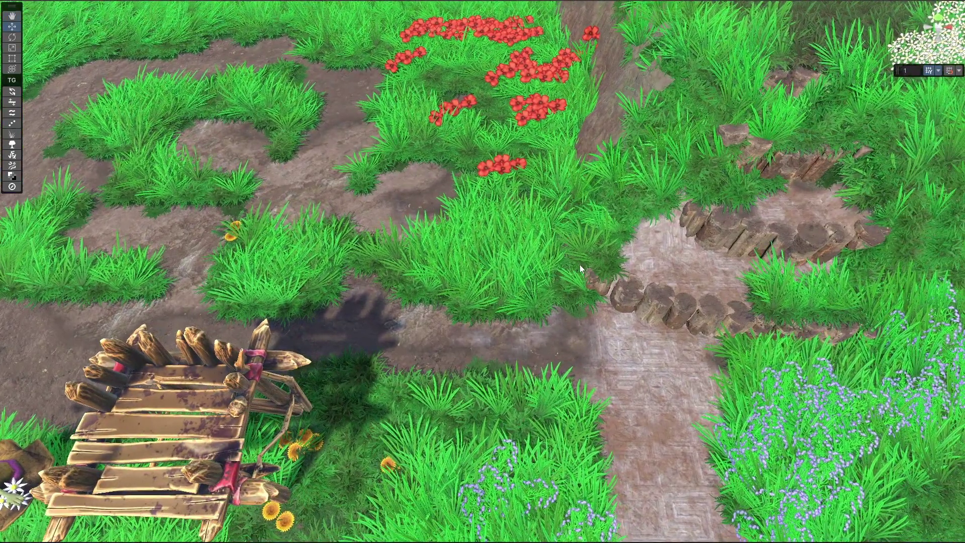
click(629, 295)
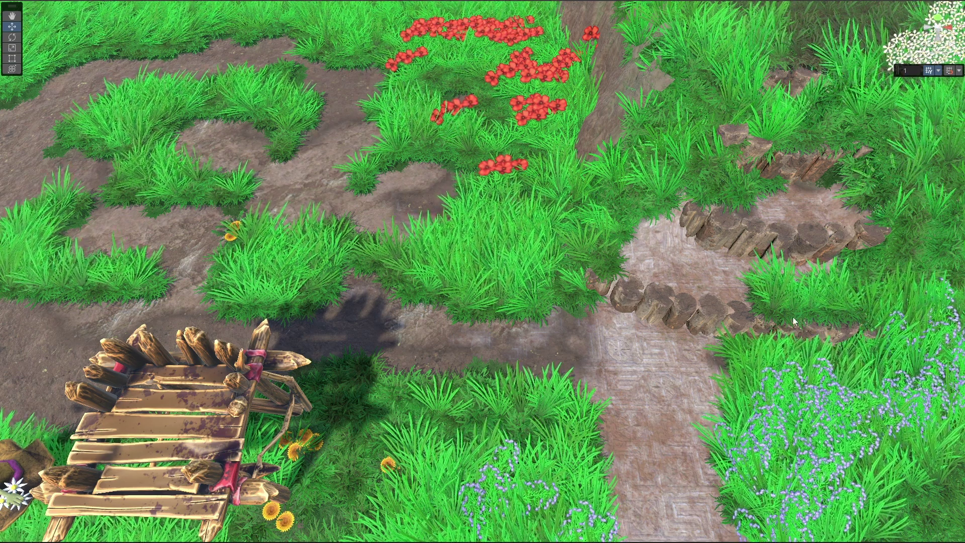
middle_drag(739, 227, 640, 255)
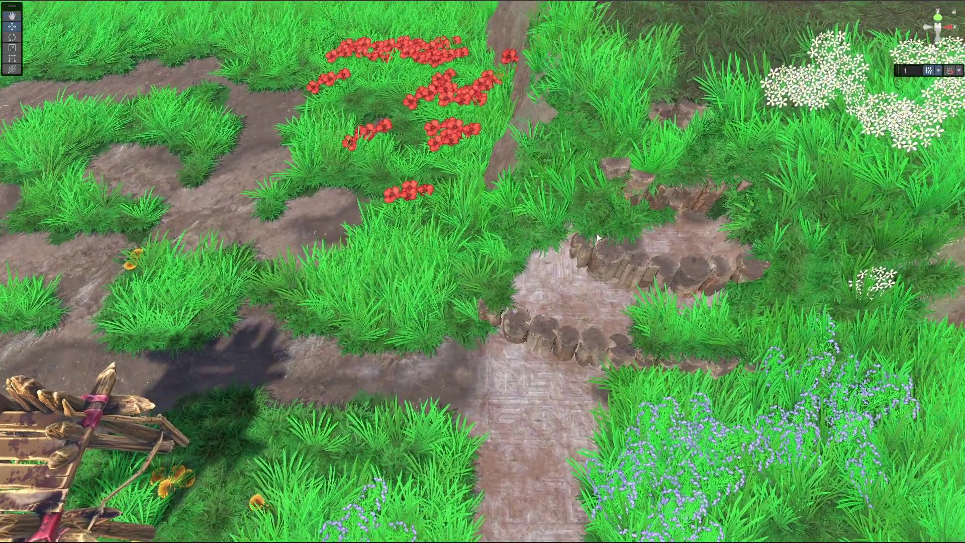
middle_drag(685, 112, 616, 171)
middle_drag(496, 357, 740, 287)
middle_drag(330, 173, 469, 177)
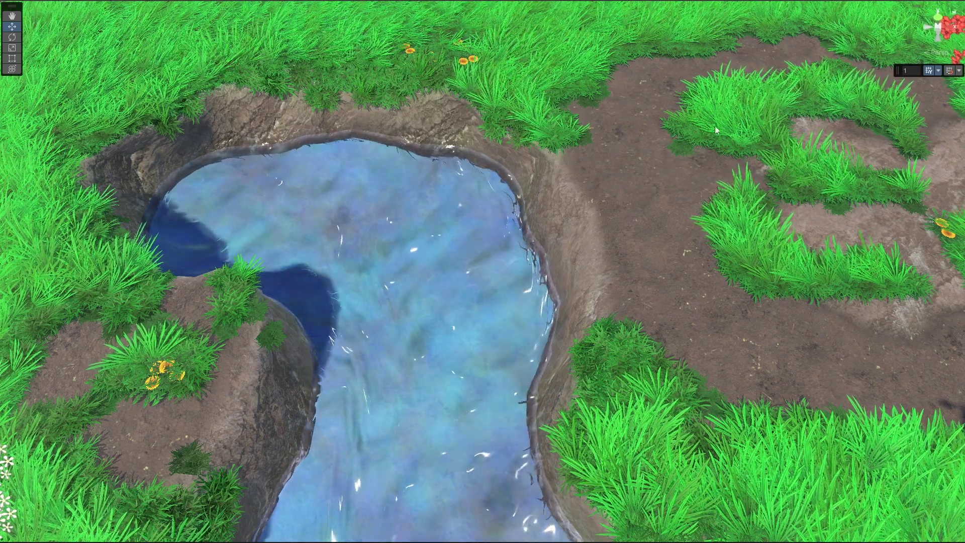
middle_drag(679, 109, 503, 217)
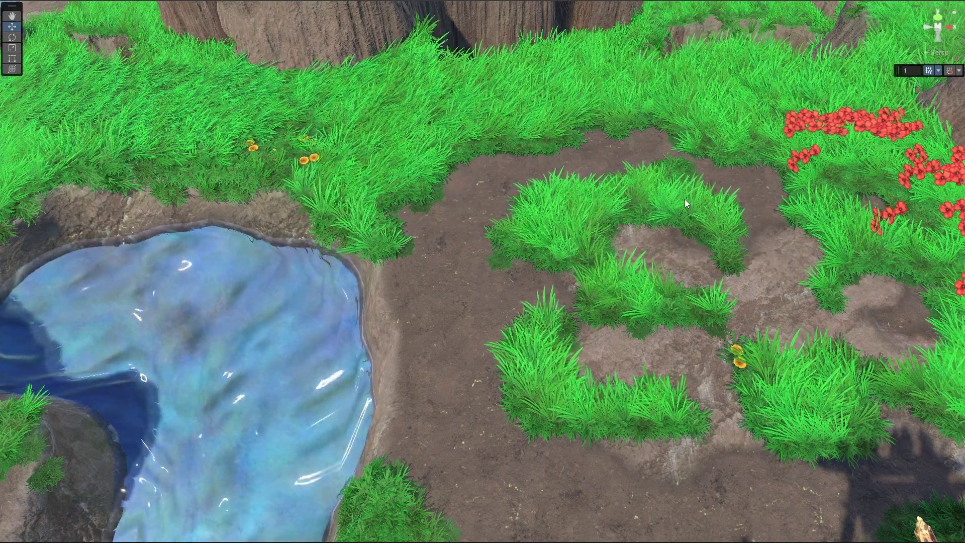
middle_drag(577, 134, 559, 153)
middle_drag(503, 234, 457, 224)
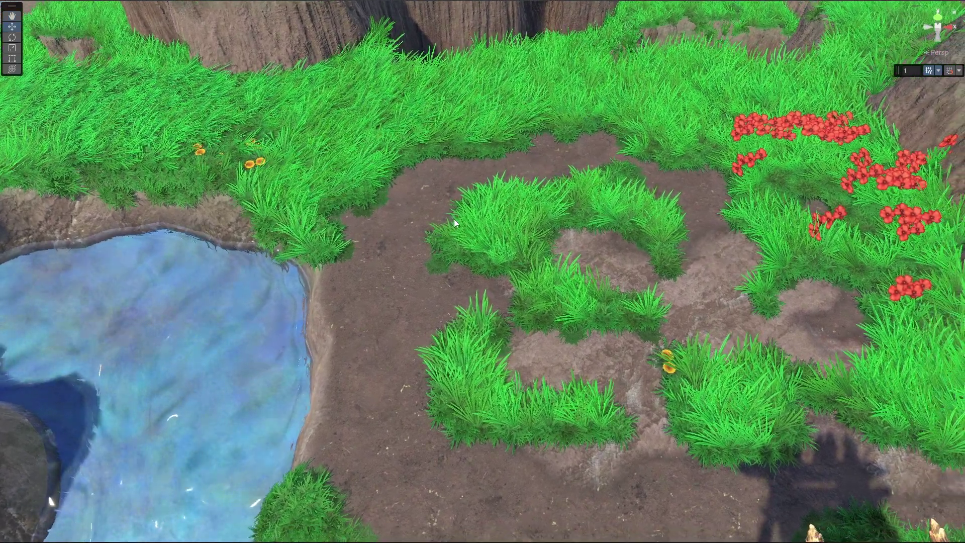
middle_drag(465, 170, 463, 206)
middle_drag(575, 174, 607, 202)
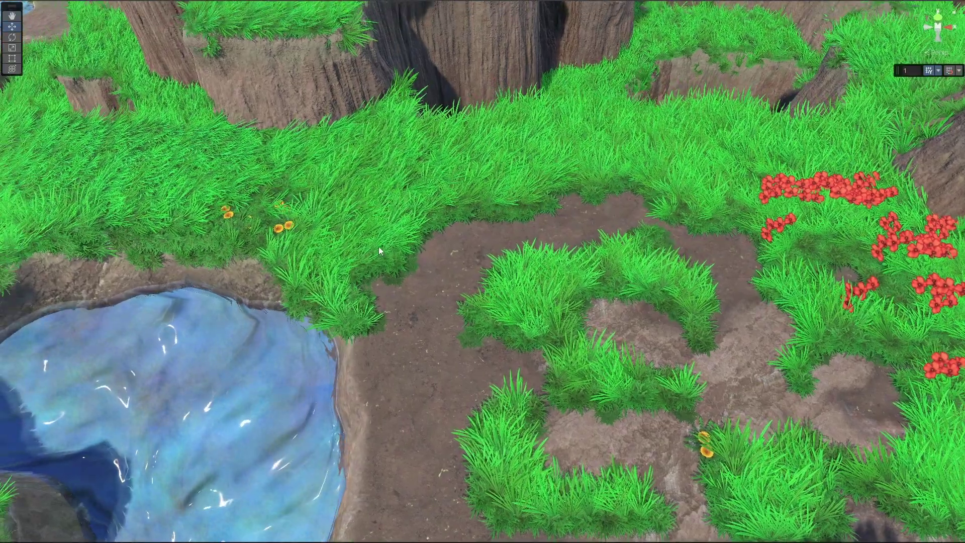
middle_drag(708, 343, 589, 270)
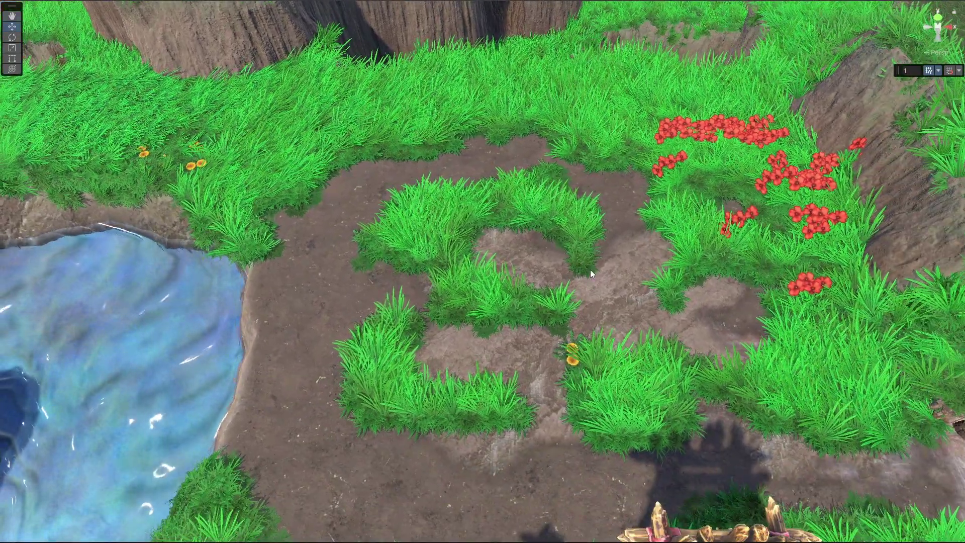
middle_drag(435, 198, 599, 257)
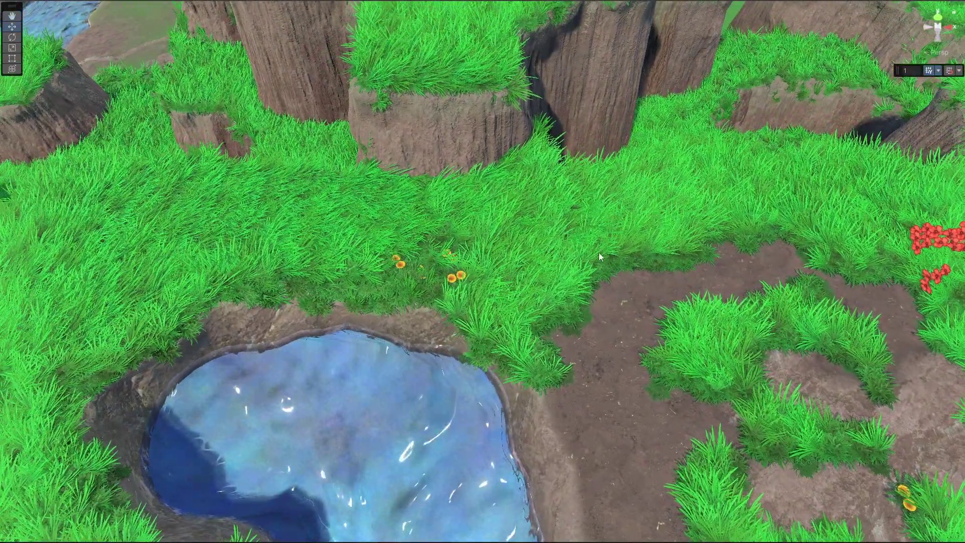
middle_drag(703, 283, 645, 297)
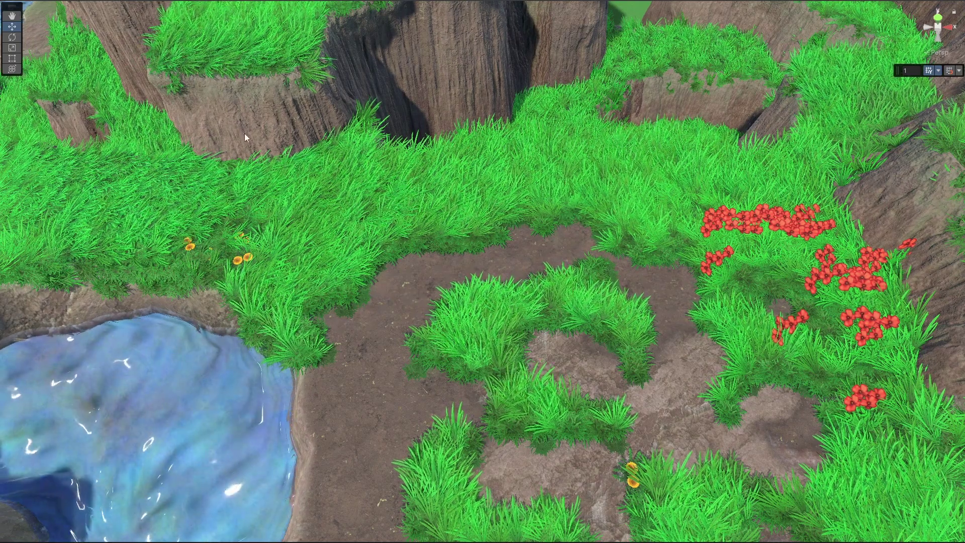
middle_drag(502, 285, 555, 181)
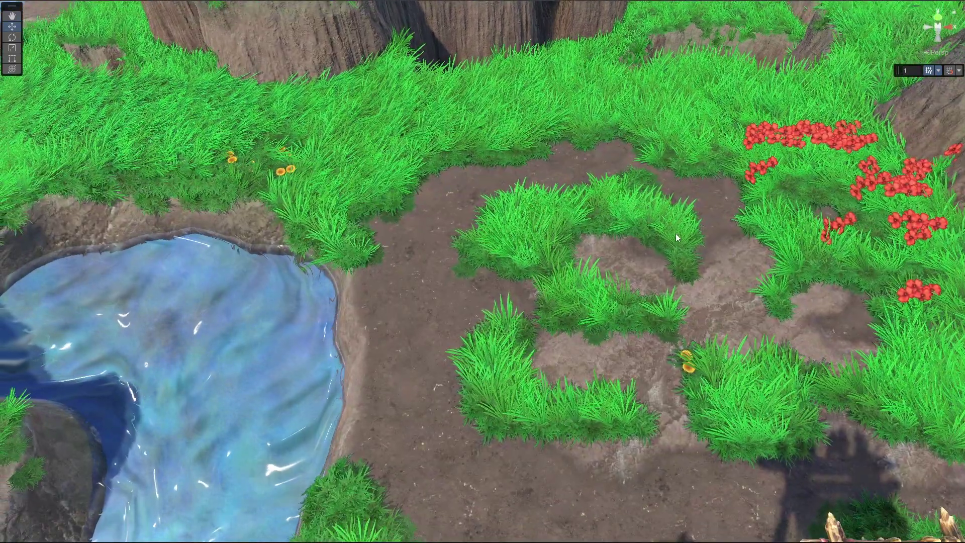
middle_drag(676, 235, 652, 246)
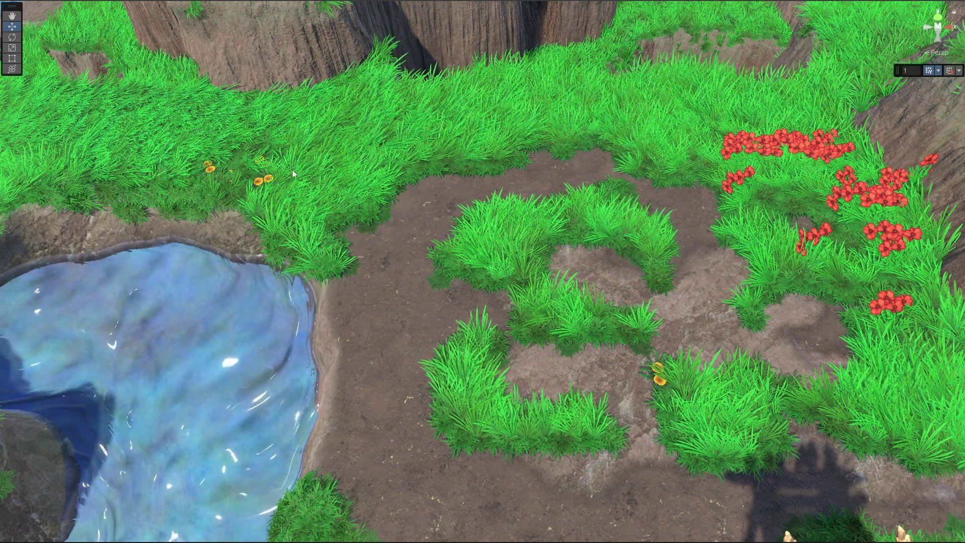
middle_drag(575, 167, 639, 252)
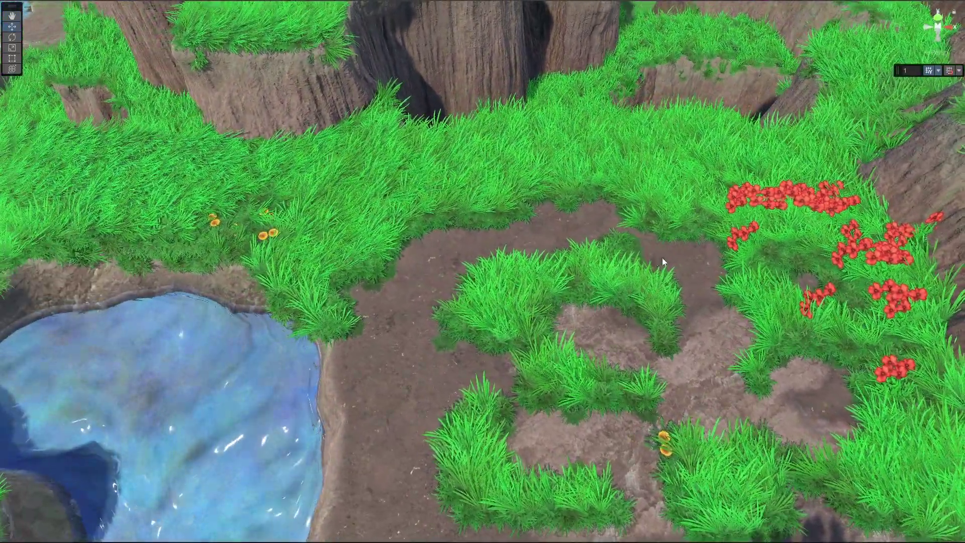
middle_drag(356, 133, 736, 186)
alt+drag(667, 211, 593, 218)
middle_drag(592, 218, 337, 179)
alt+drag(729, 221, 764, 226)
alt+right_drag(764, 226, 595, 315)
middle_drag(595, 315, 586, 151)
alt+drag(545, 161, 510, 209)
alt+right_drag(510, 209, 615, 115)
middle_drag(621, 105, 554, 292)
alt+right_drag(367, 236, 475, 224)
middle_drag(475, 224, 512, 297)
alt+drag(513, 297, 531, 252)
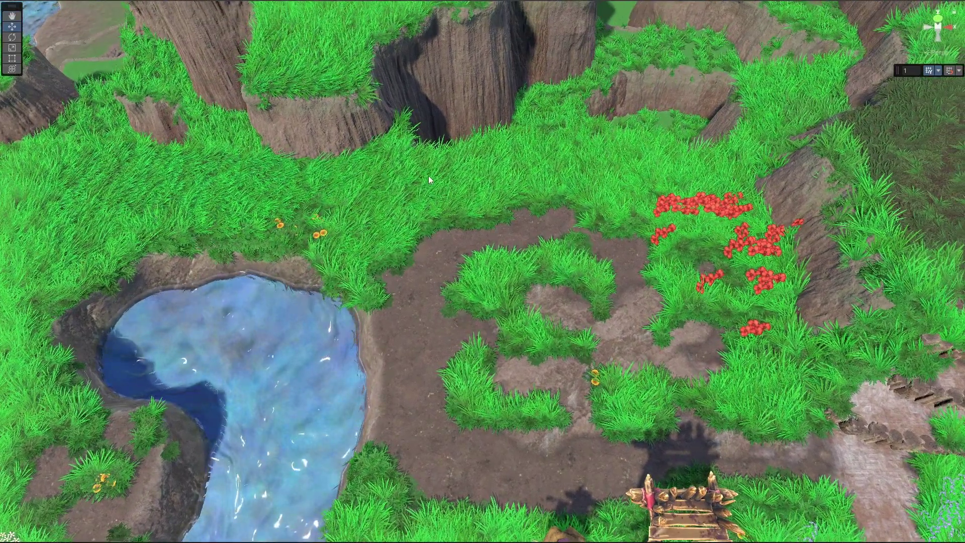
middle_drag(530, 122, 536, 101)
scroll(410, 175, up, 2)
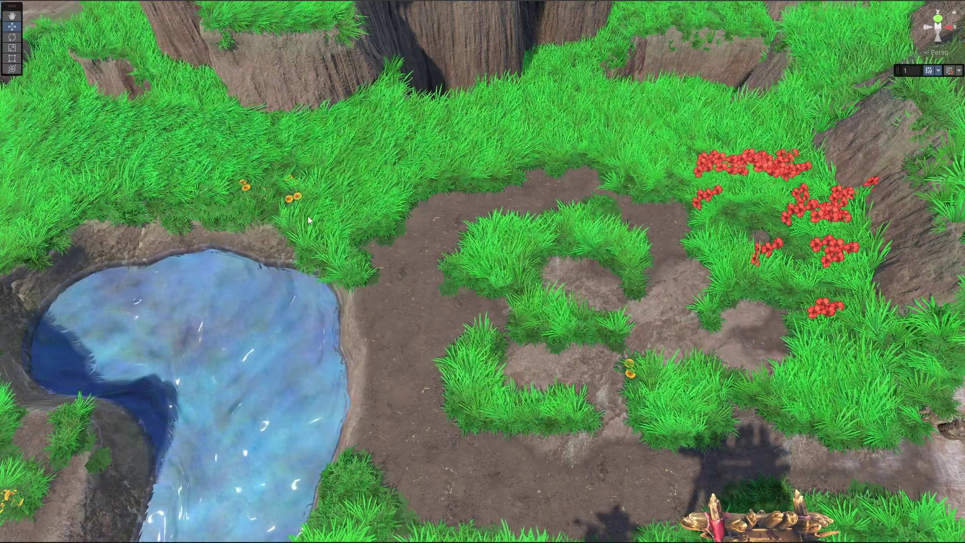
middle_drag(635, 261, 553, 216)
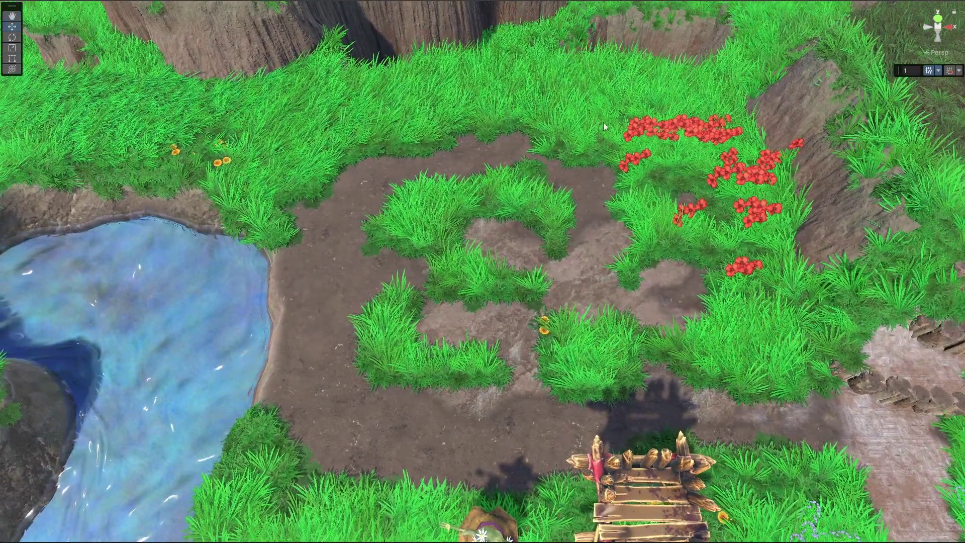
middle_drag(637, 95, 676, 205)
middle_drag(311, 298, 507, 134)
middle_drag(598, 254, 417, 253)
middle_drag(439, 147, 485, 259)
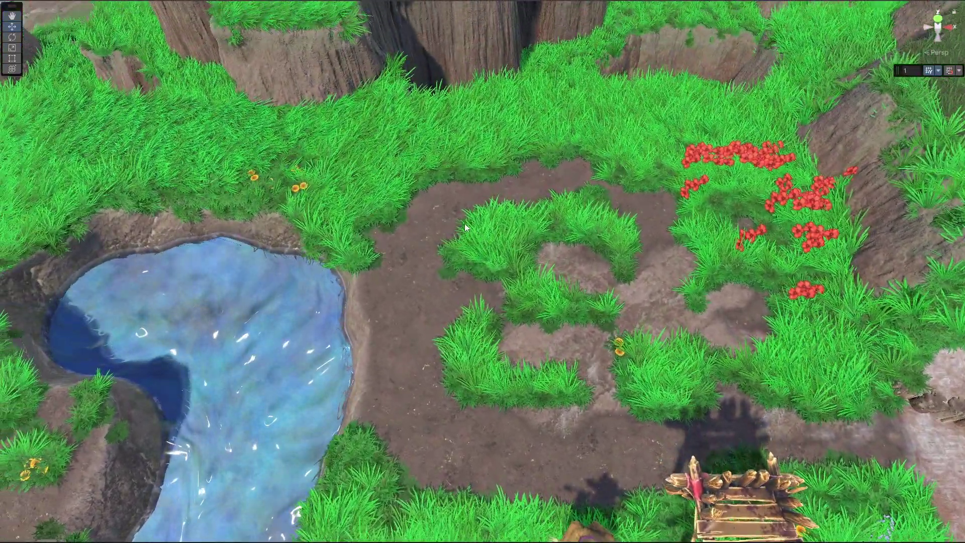
middle_drag(303, 163, 423, 172)
middle_drag(644, 201, 530, 216)
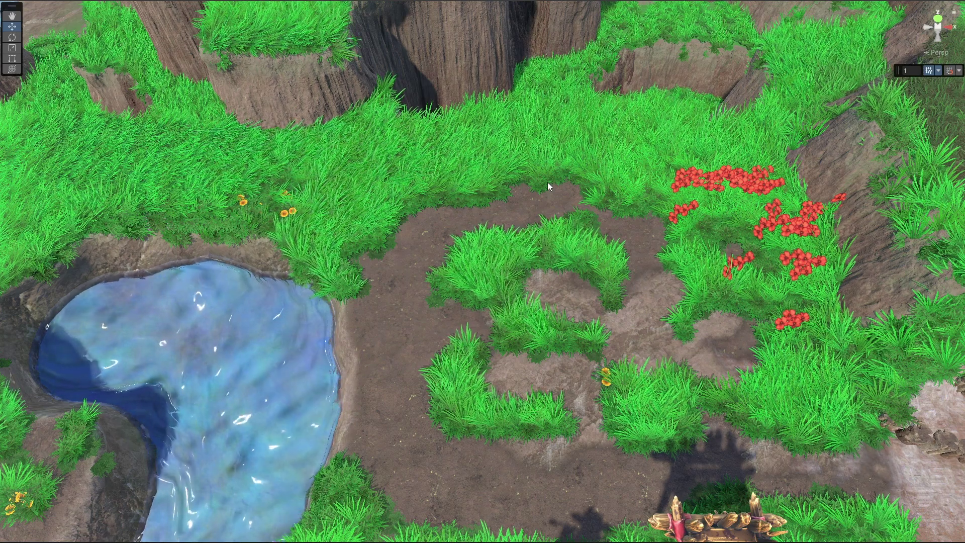
middle_drag(184, 178, 225, 165)
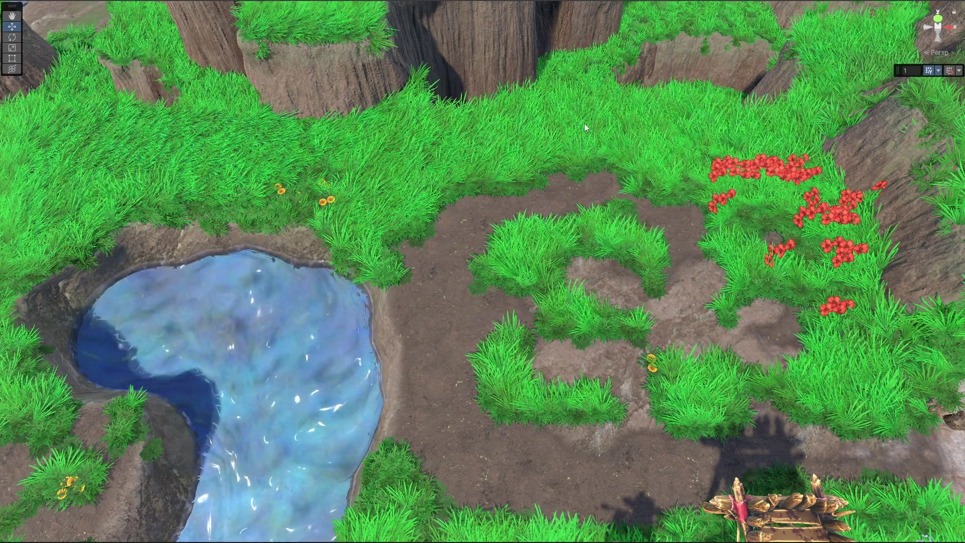
middle_drag(601, 130, 505, 180)
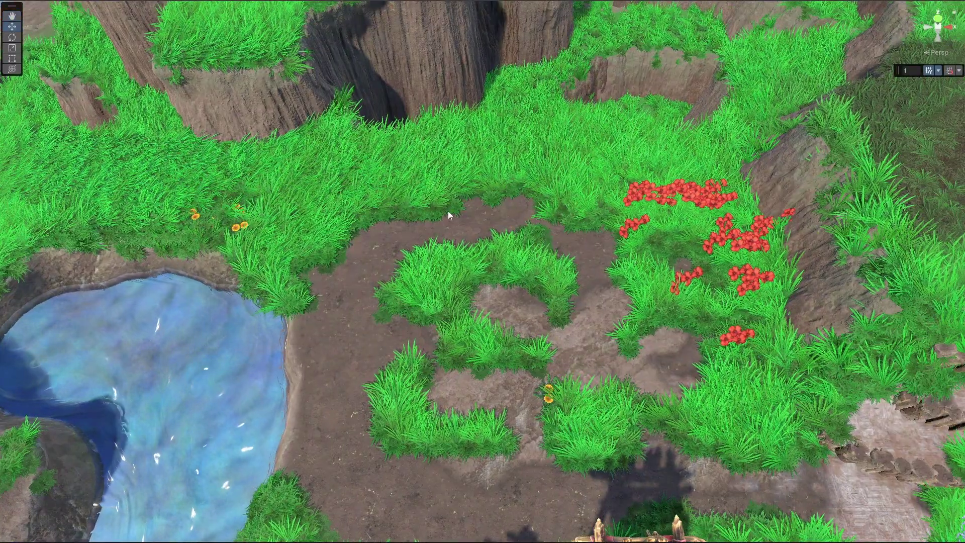
middle_drag(253, 215, 425, 198)
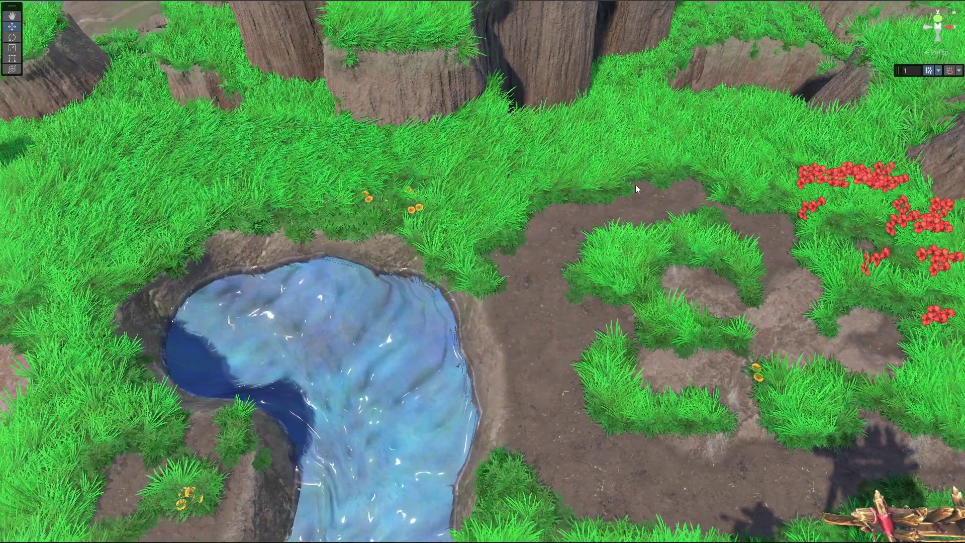
middle_drag(628, 183, 504, 178)
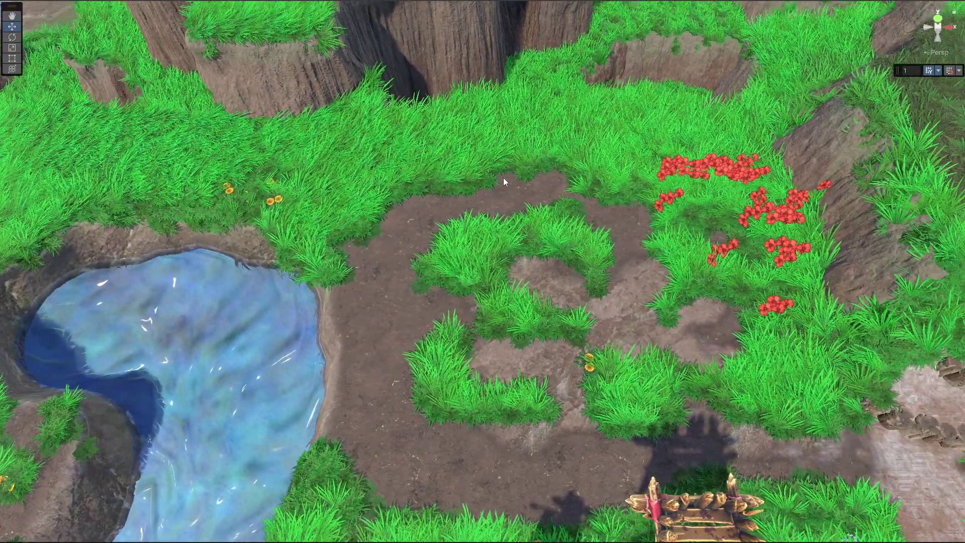